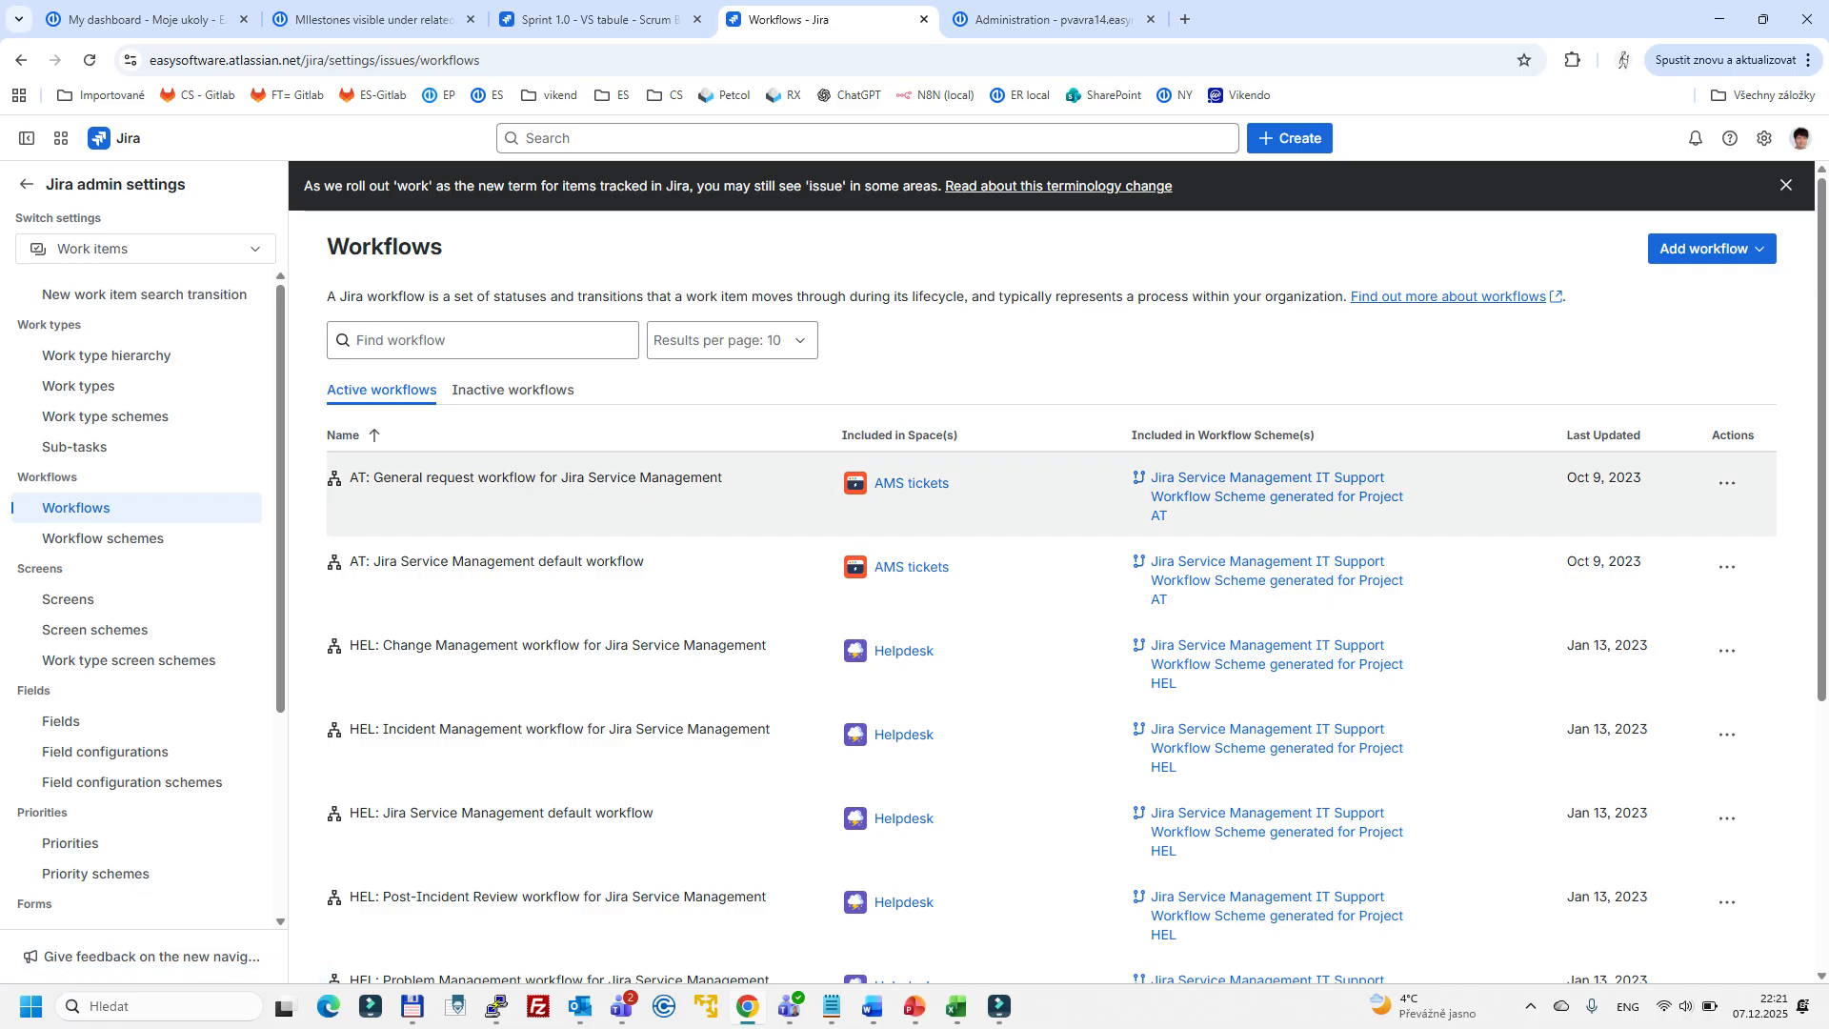
- Open the workflow scheme that includes the AT general request workflow of the AMS tickets space
drag(348, 477, 723, 477)
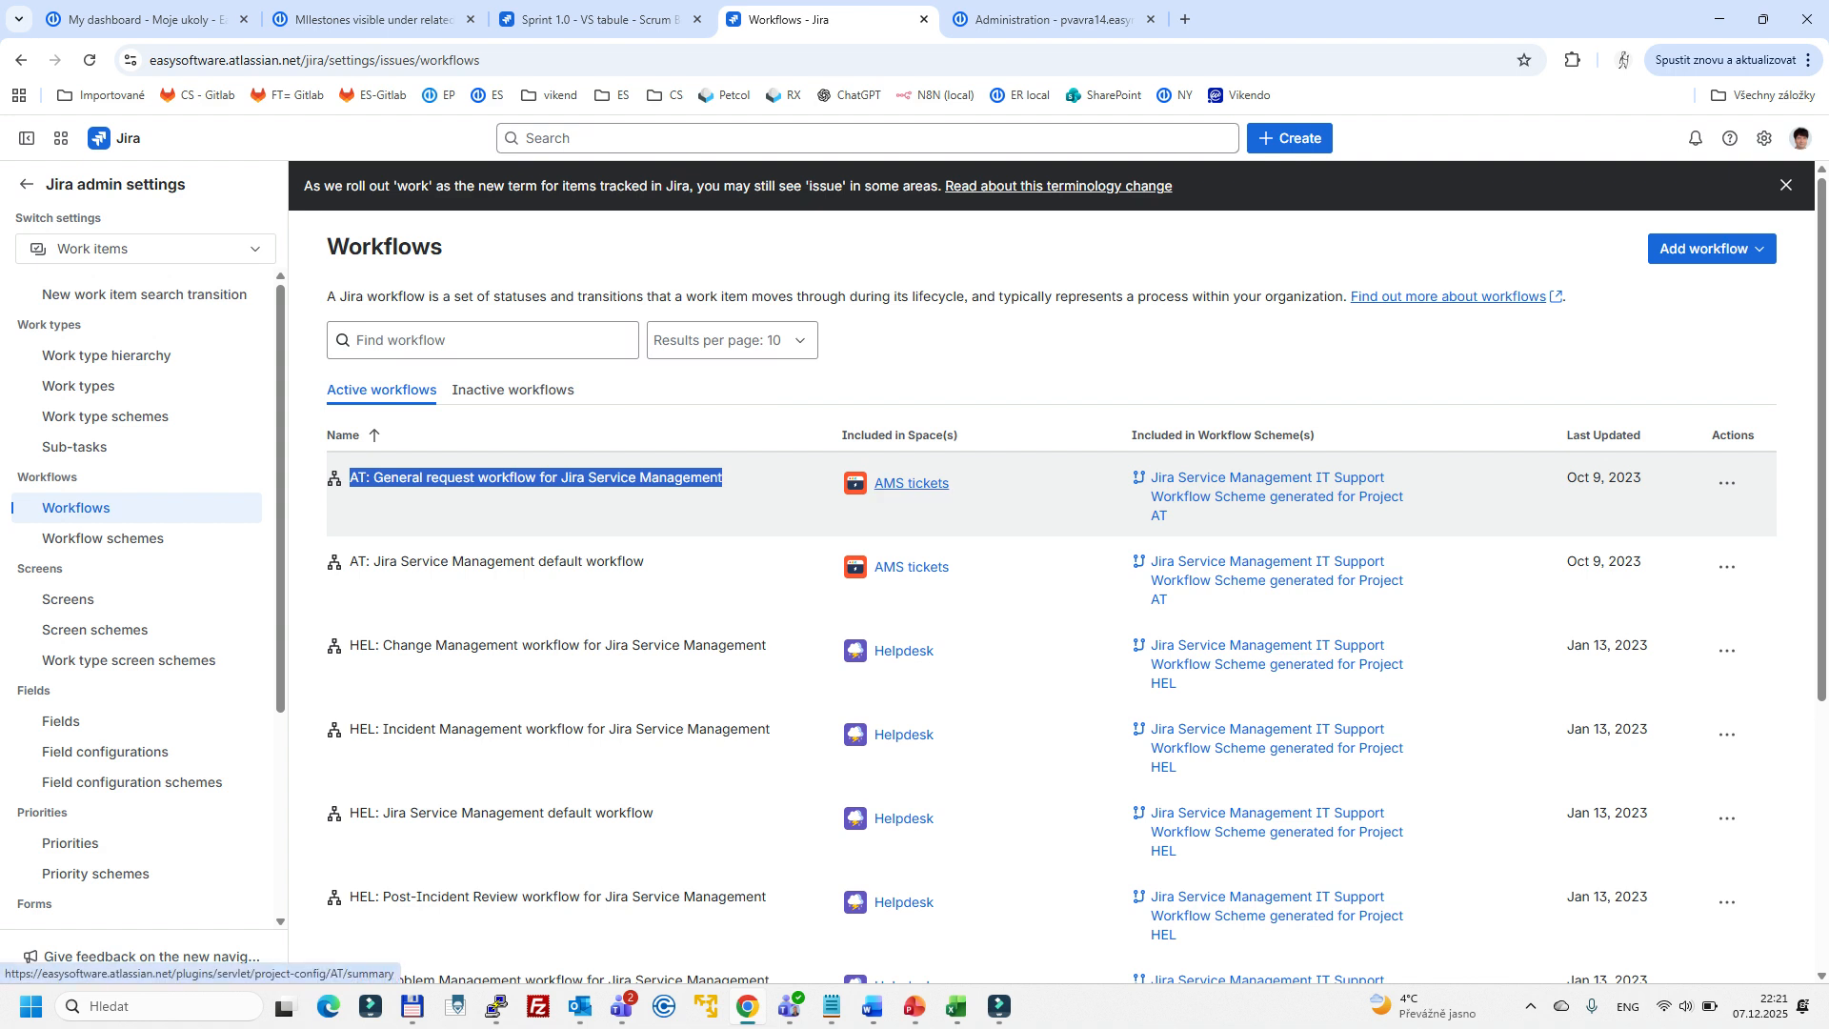
double_click(925, 435)
drag(946, 436, 958, 435)
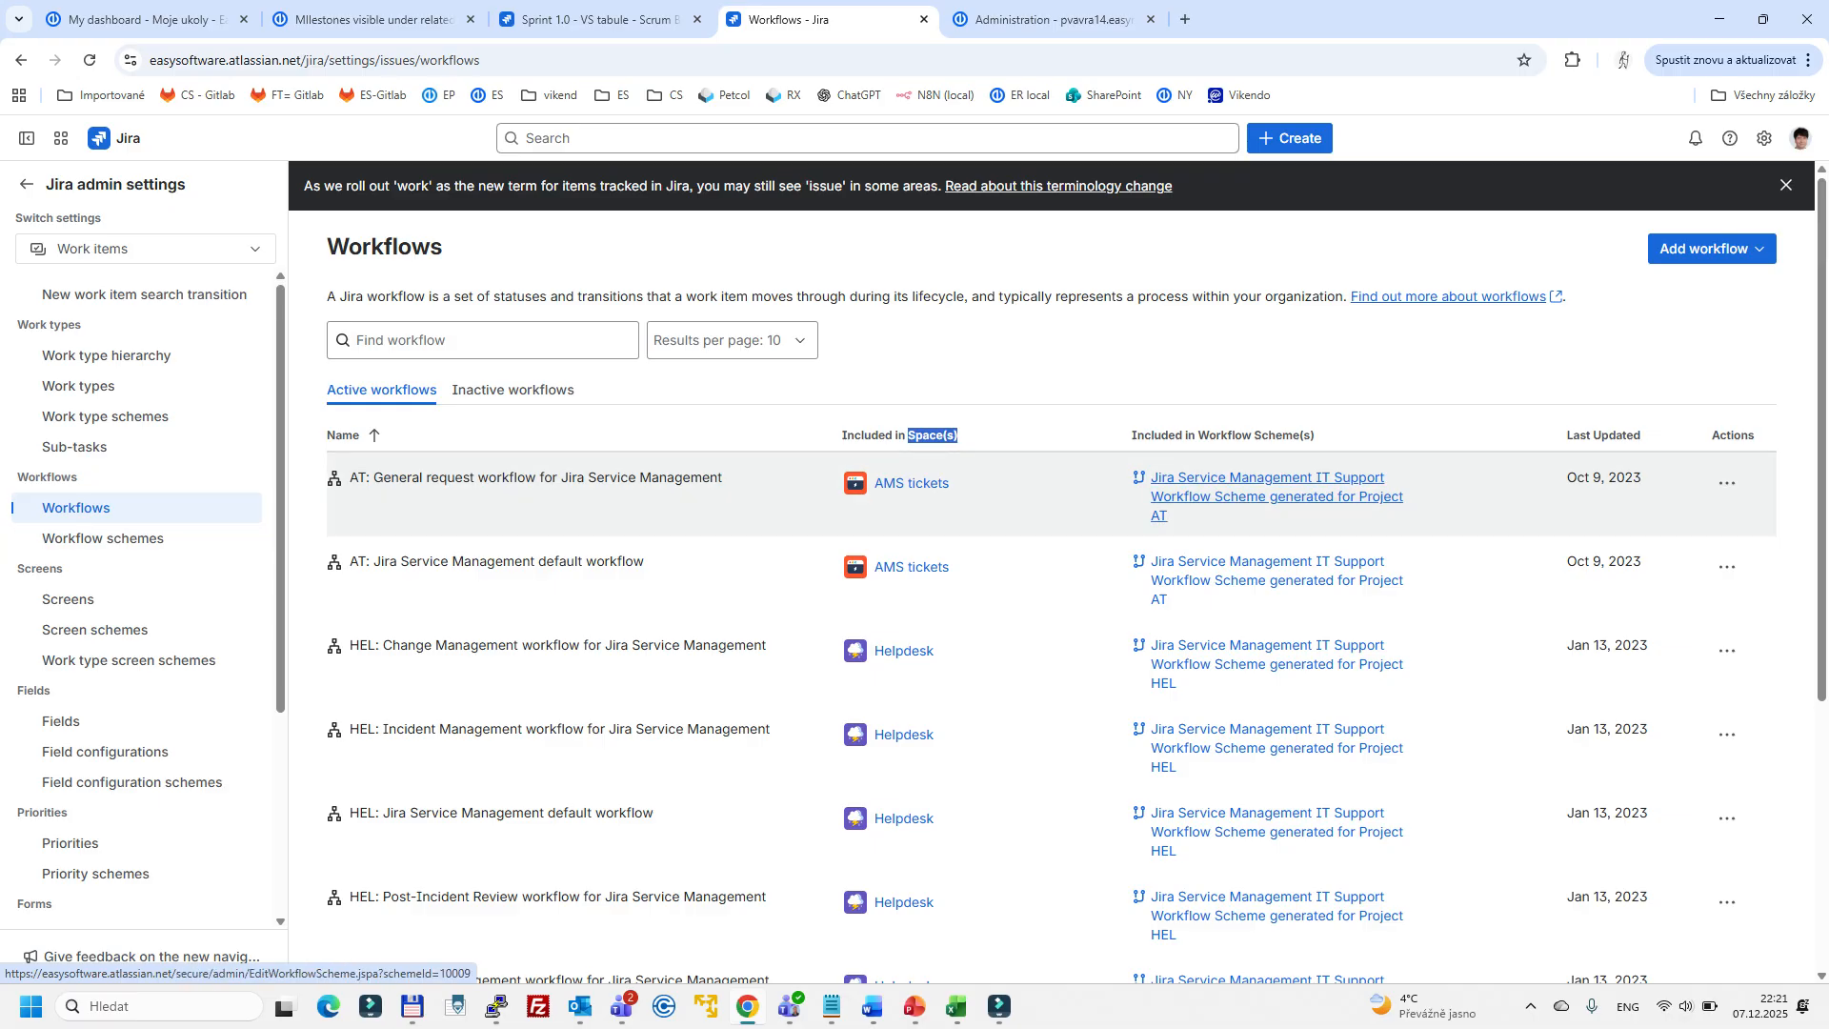
click(1276, 497)
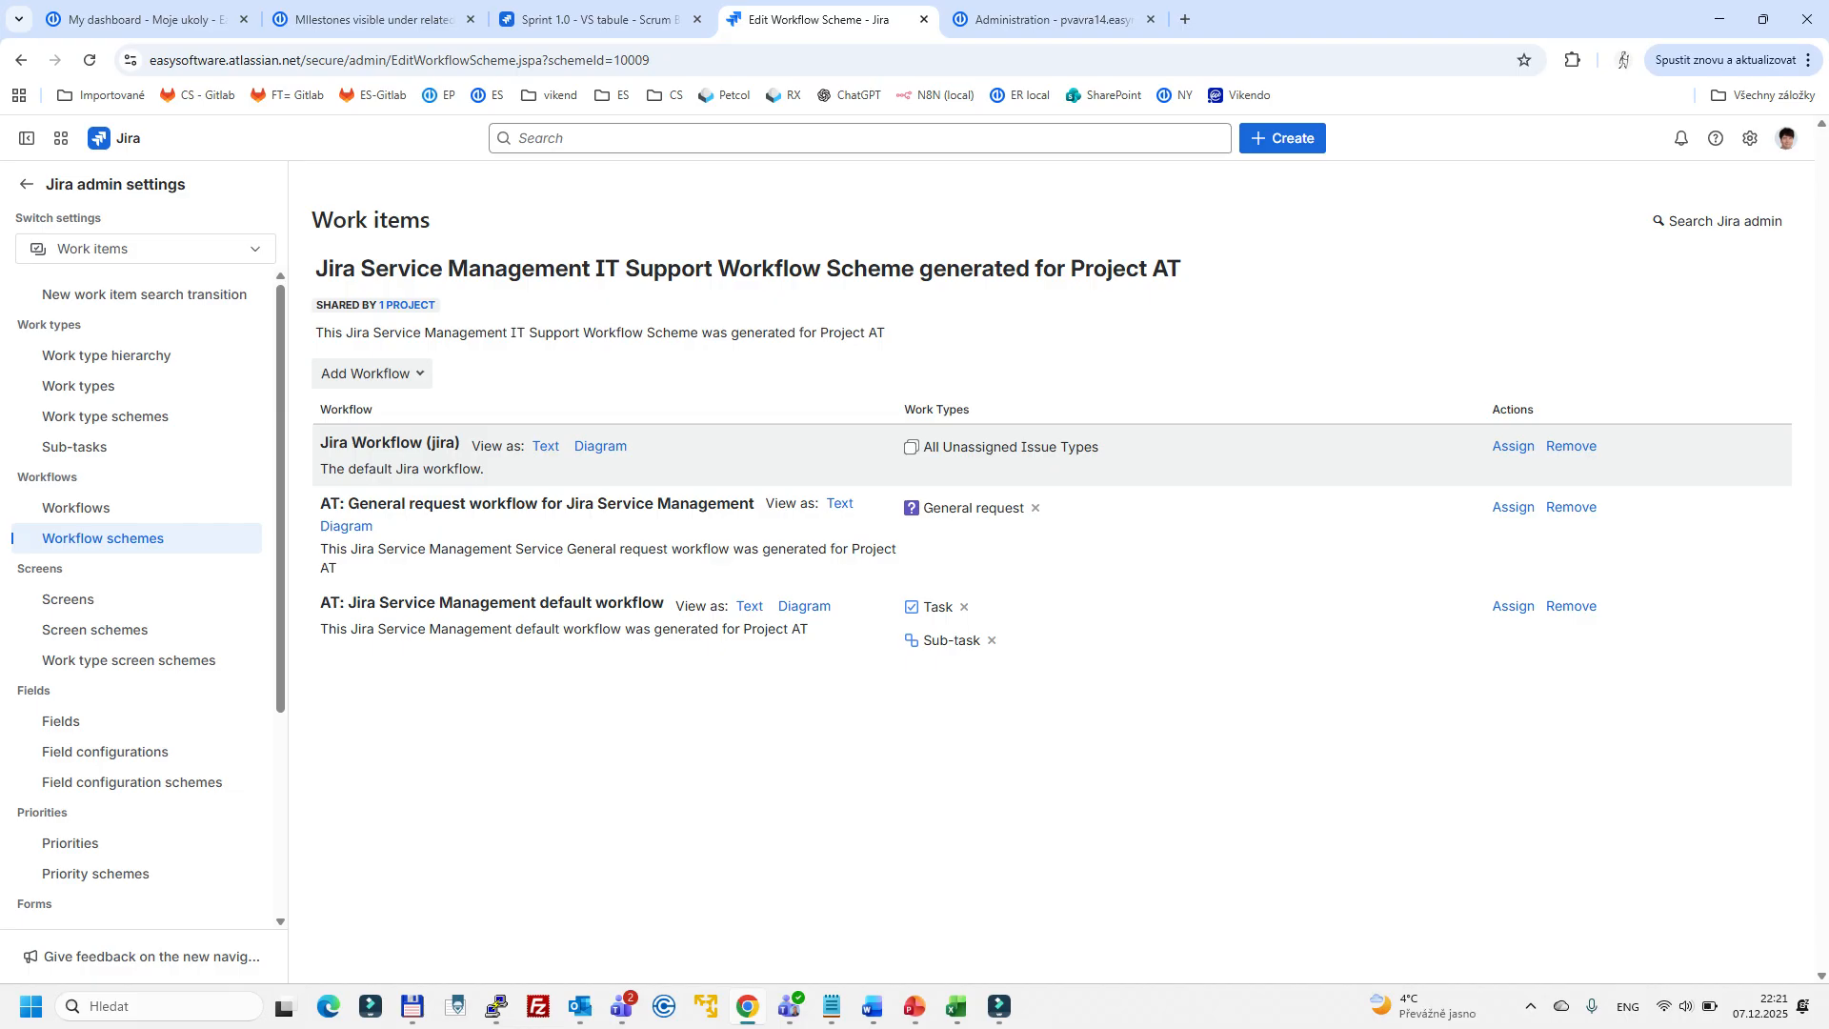
- View the diagram of the default Jira Workflow in the scheme and close it
drag(320, 445, 640, 448)
click(648, 450)
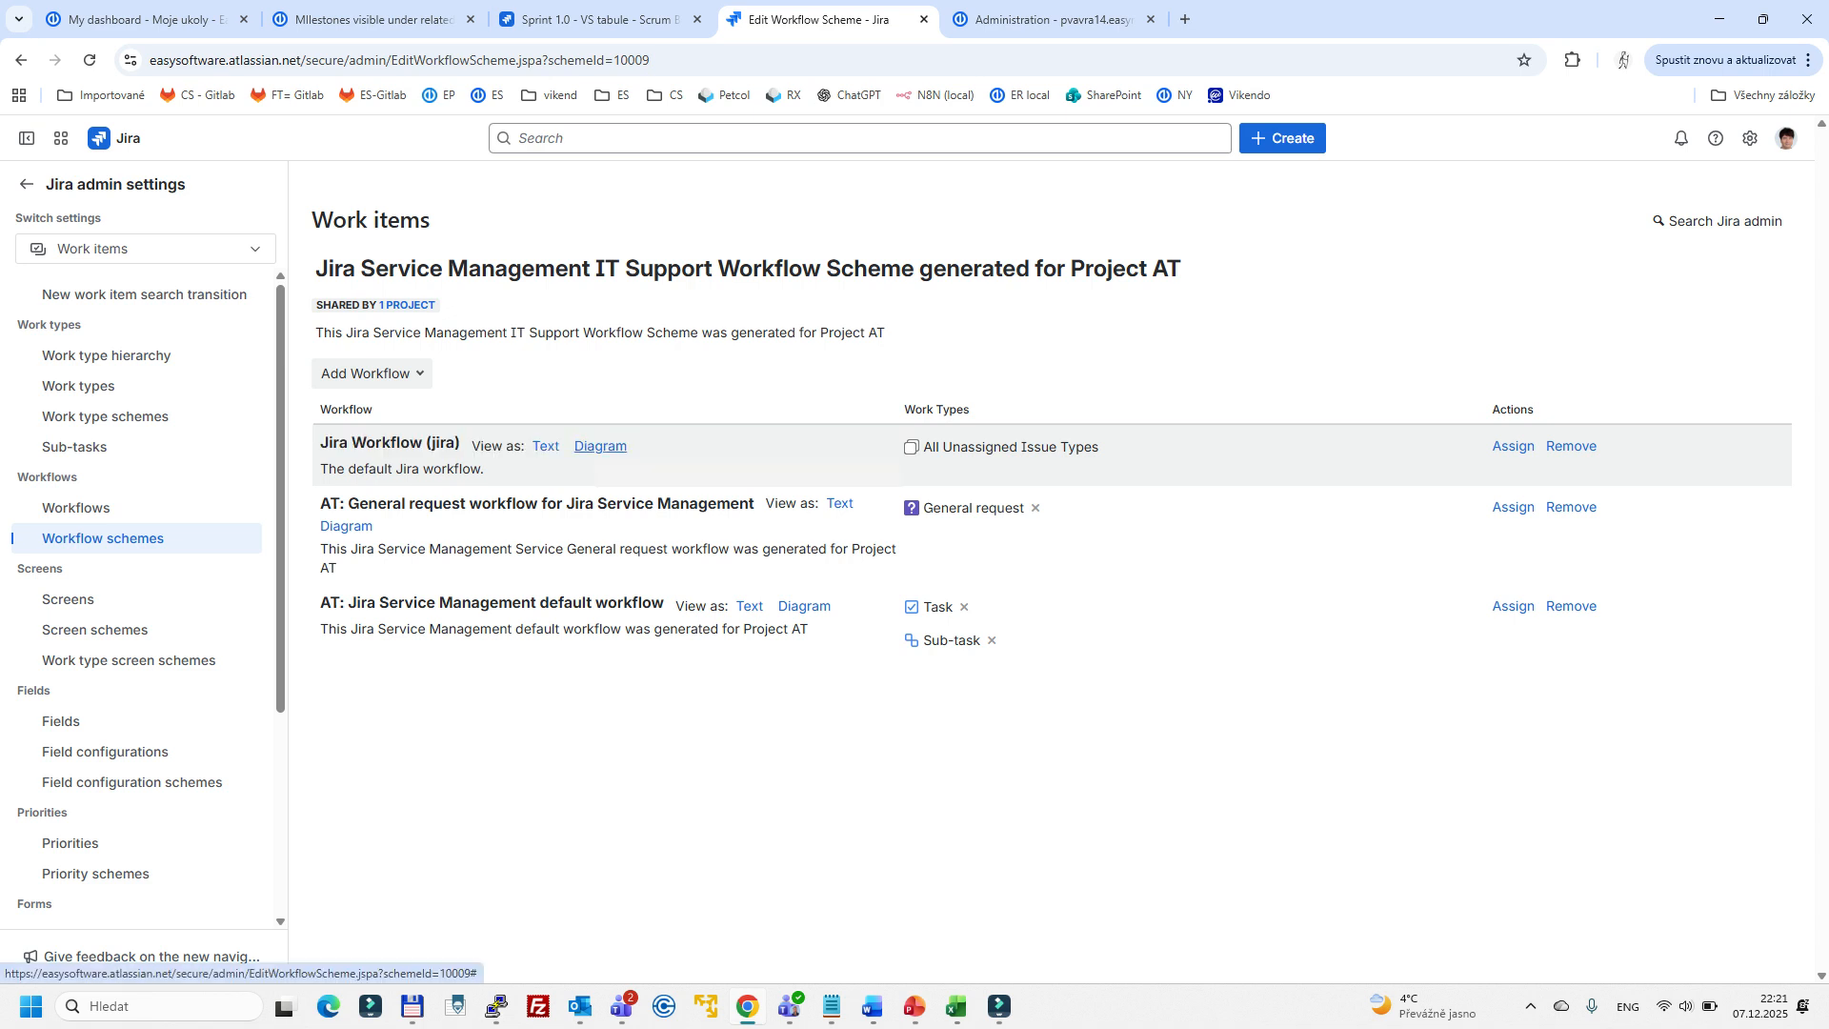
click(600, 446)
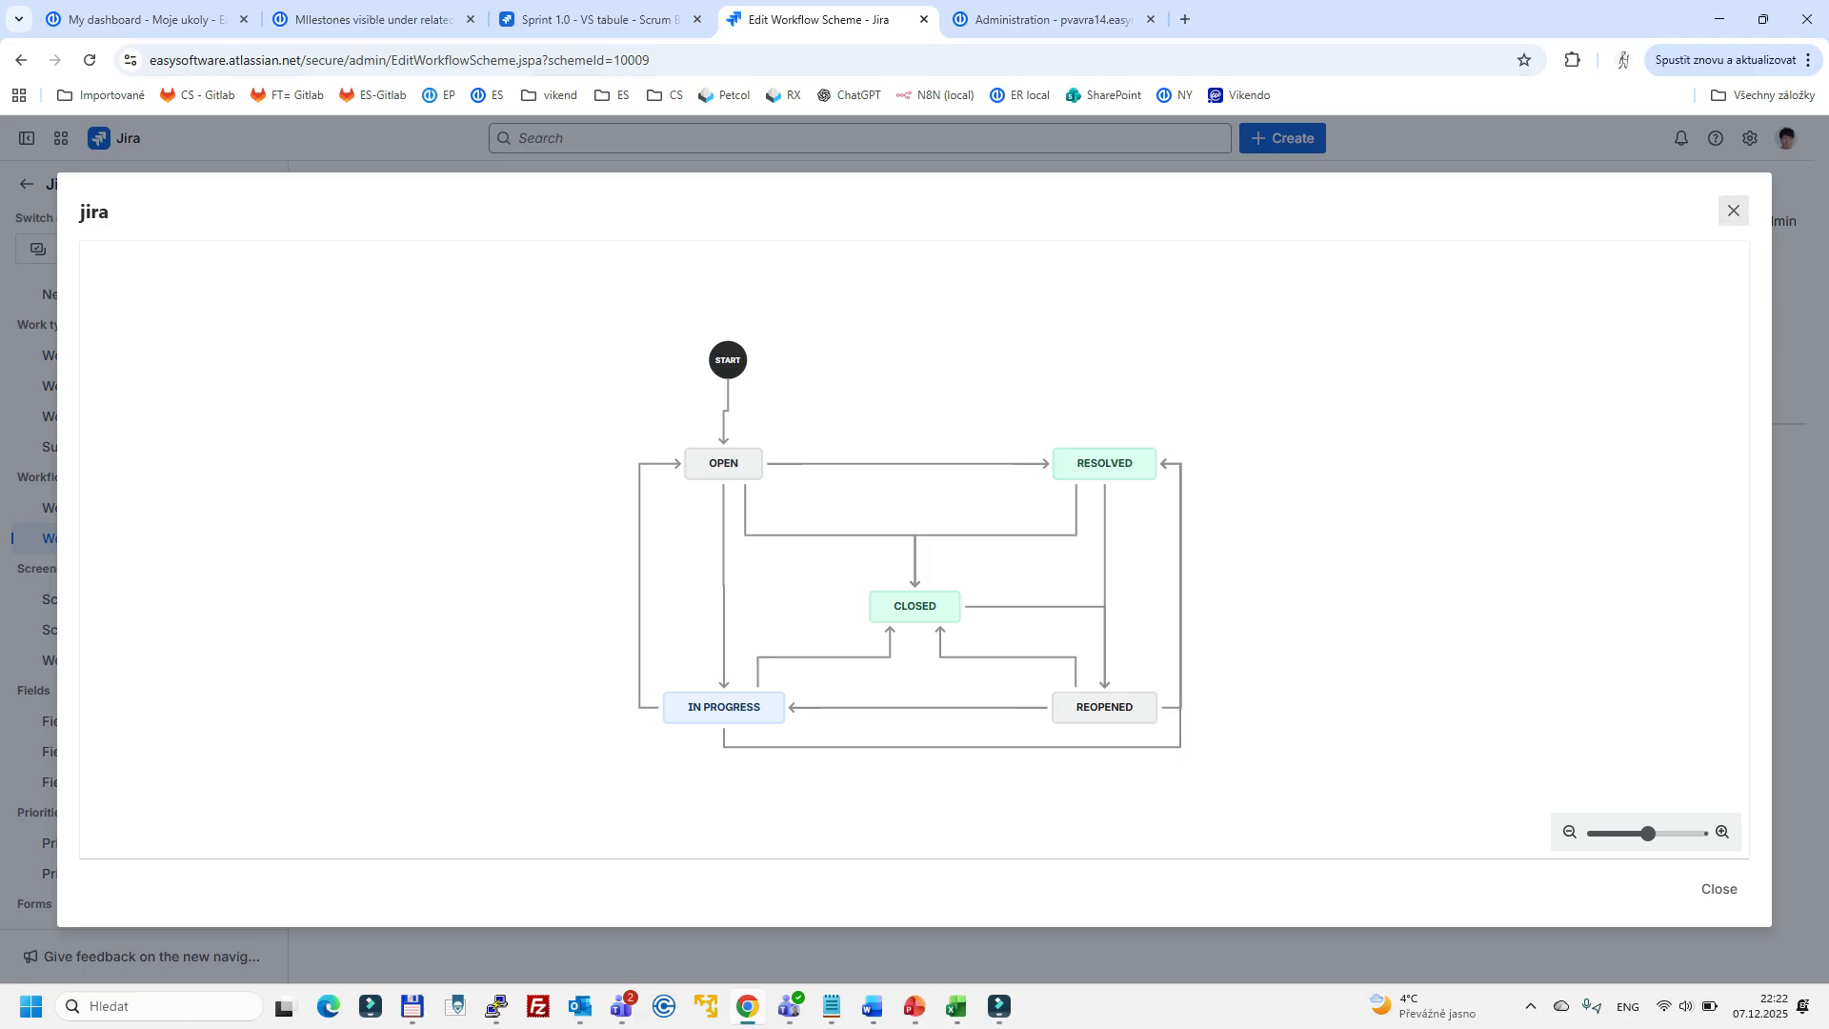
click(1734, 211)
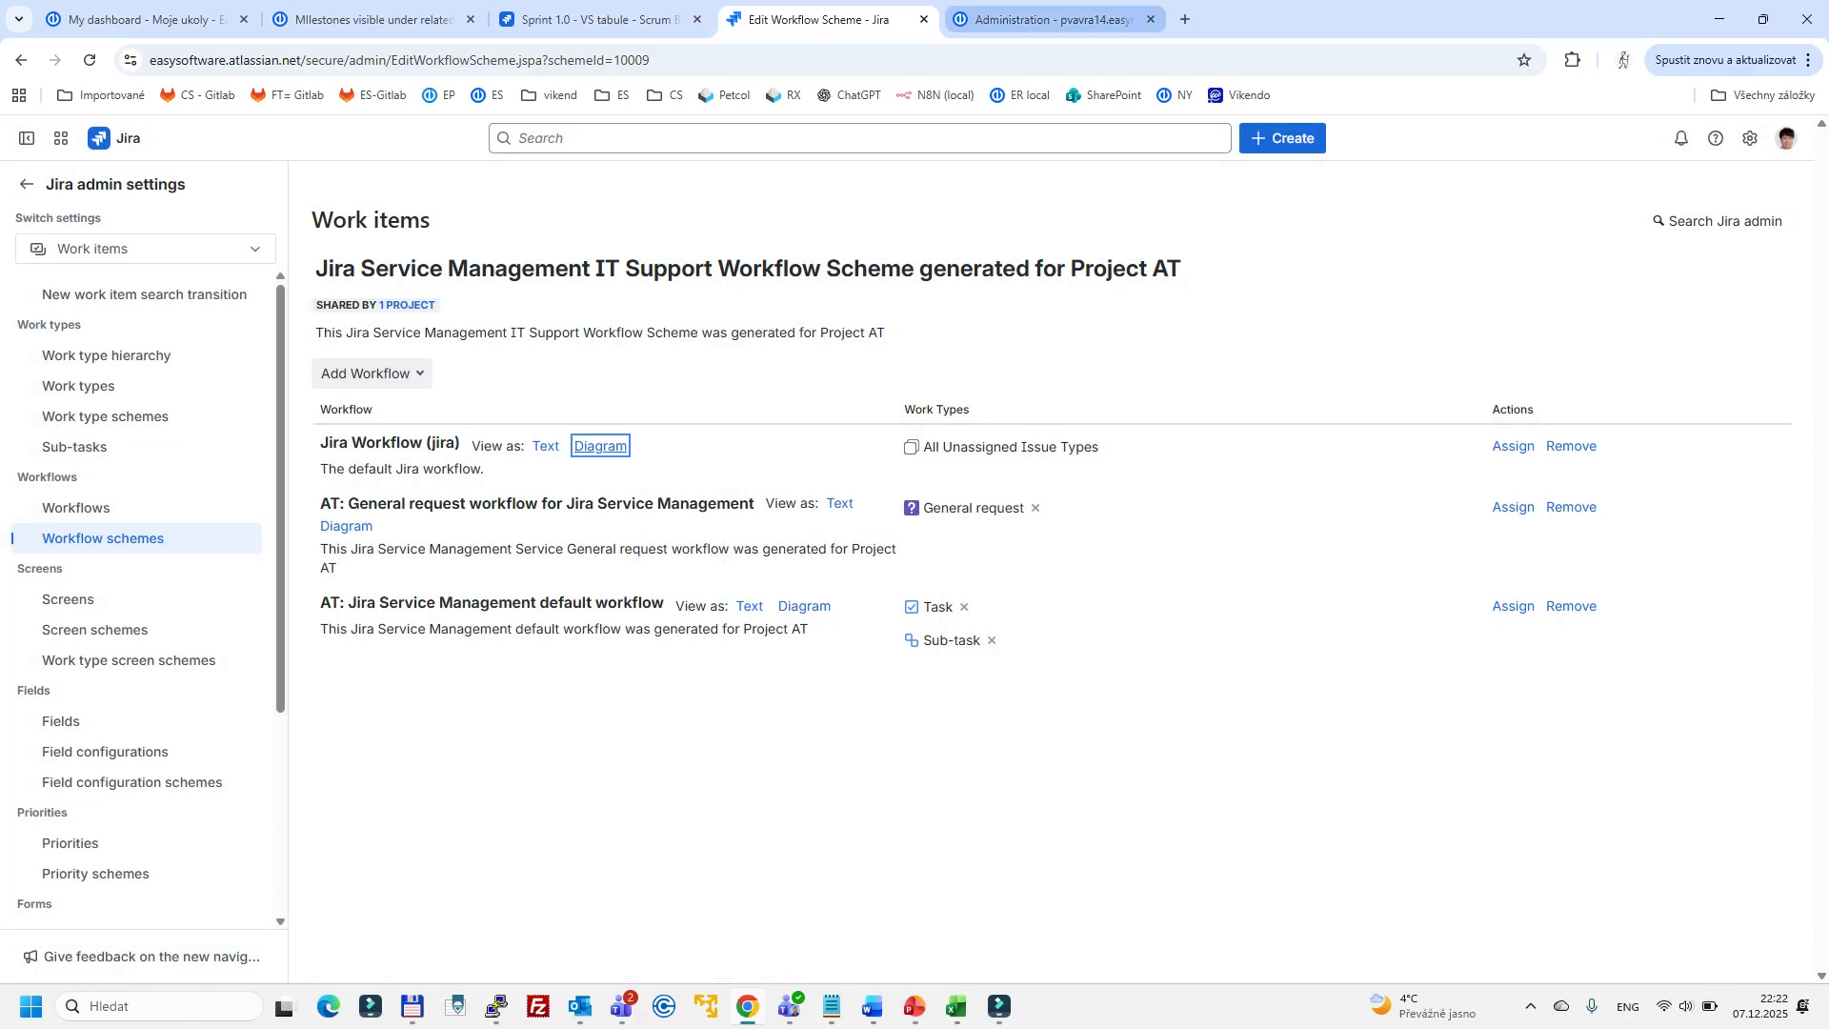
- Switch to Easy Redmine's administration and review the lists of task types and task statuses
click(1053, 19)
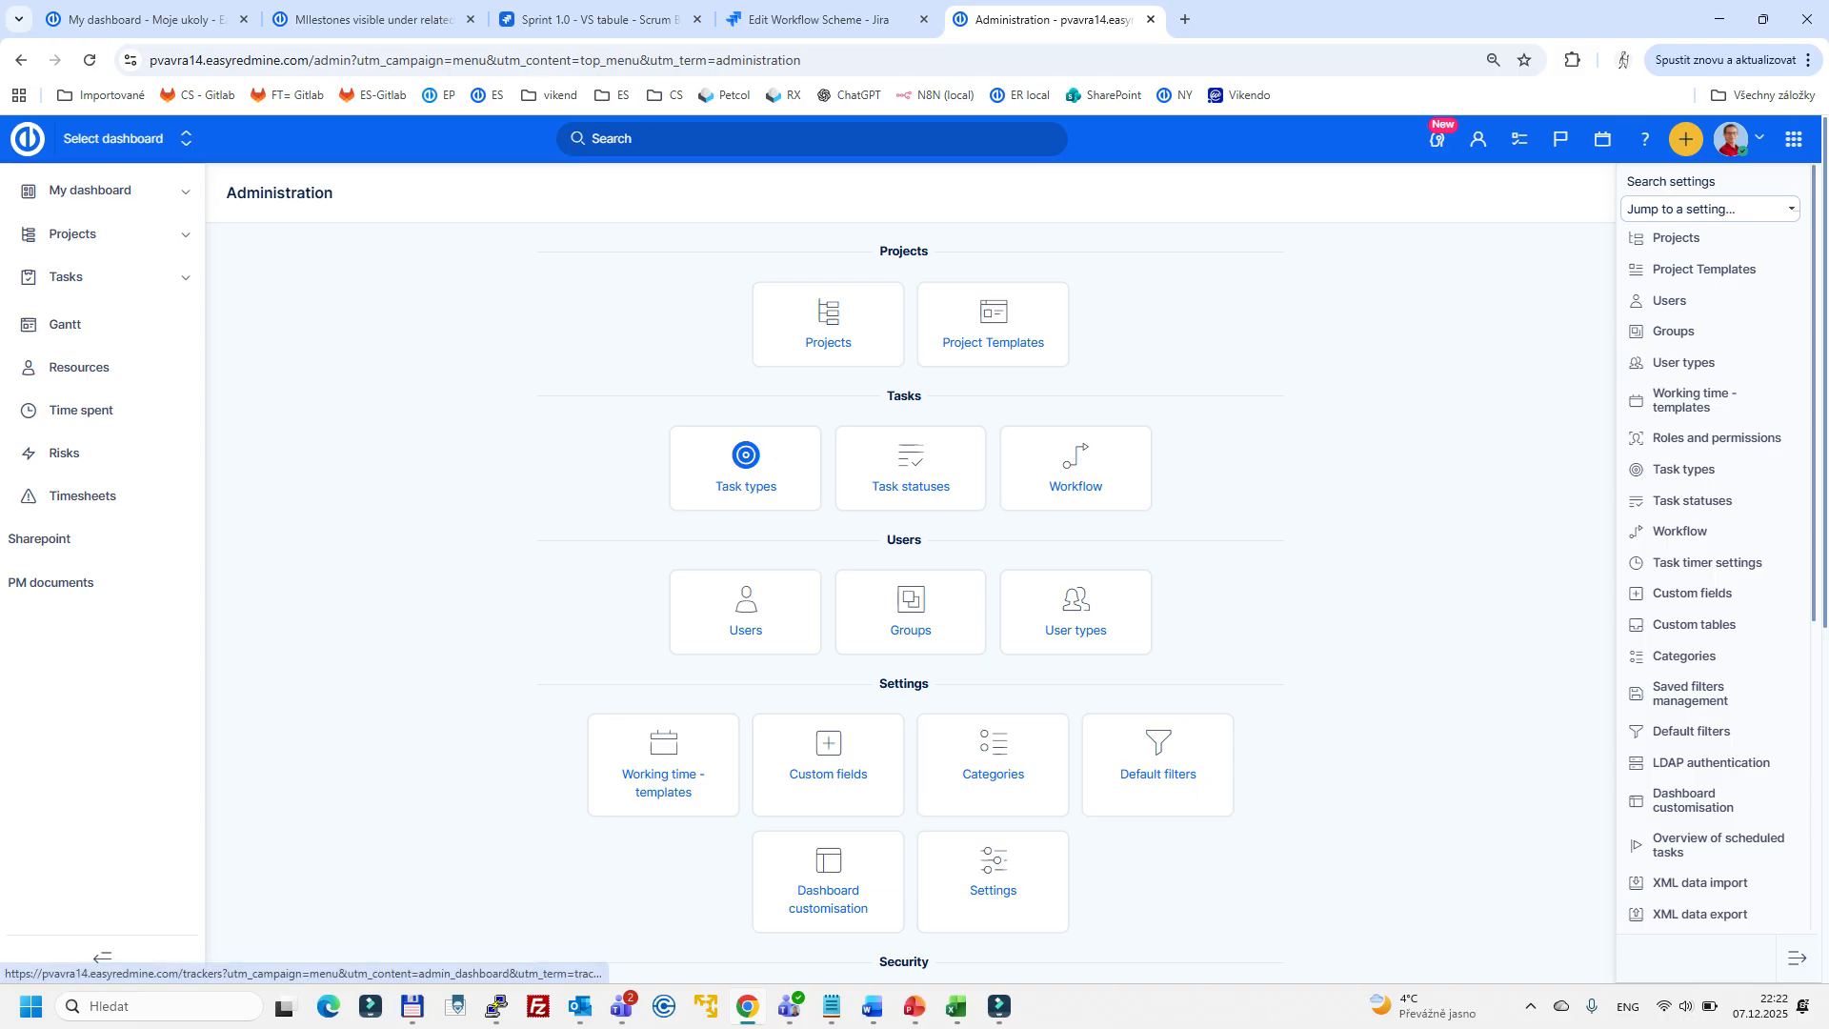
click(745, 467)
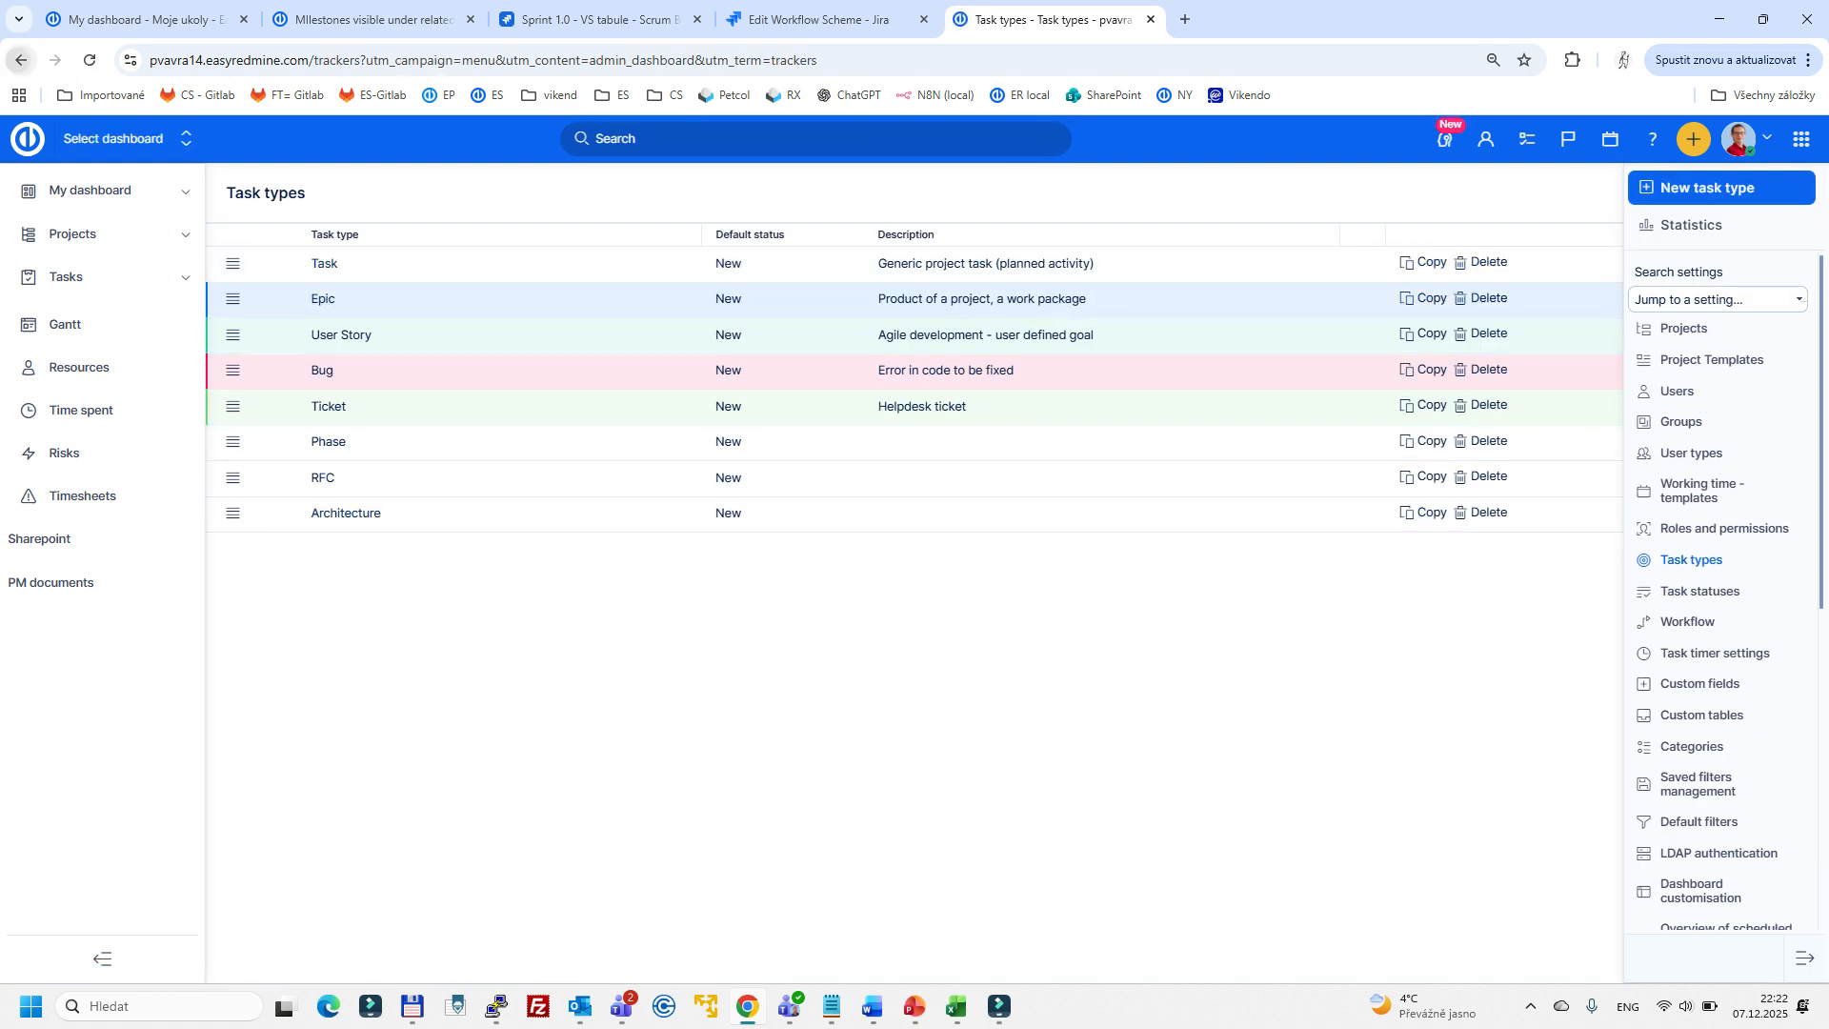
click(20, 60)
click(909, 462)
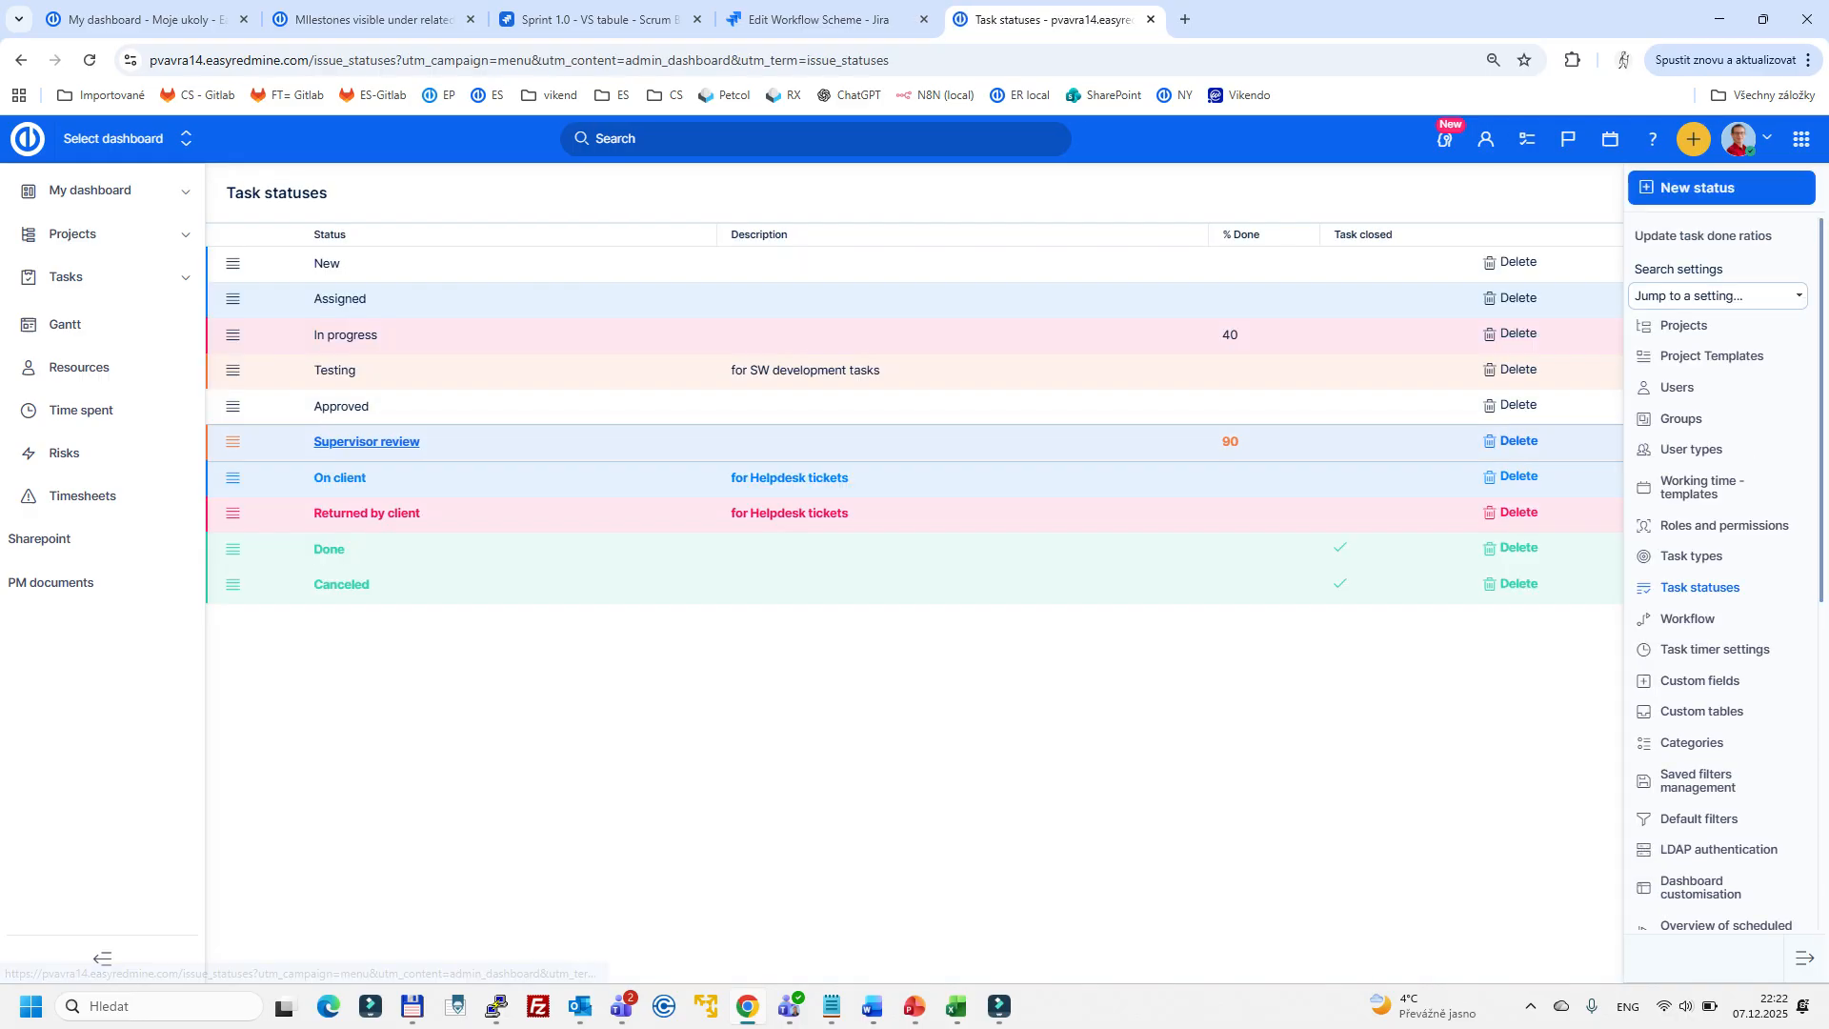
click(20, 60)
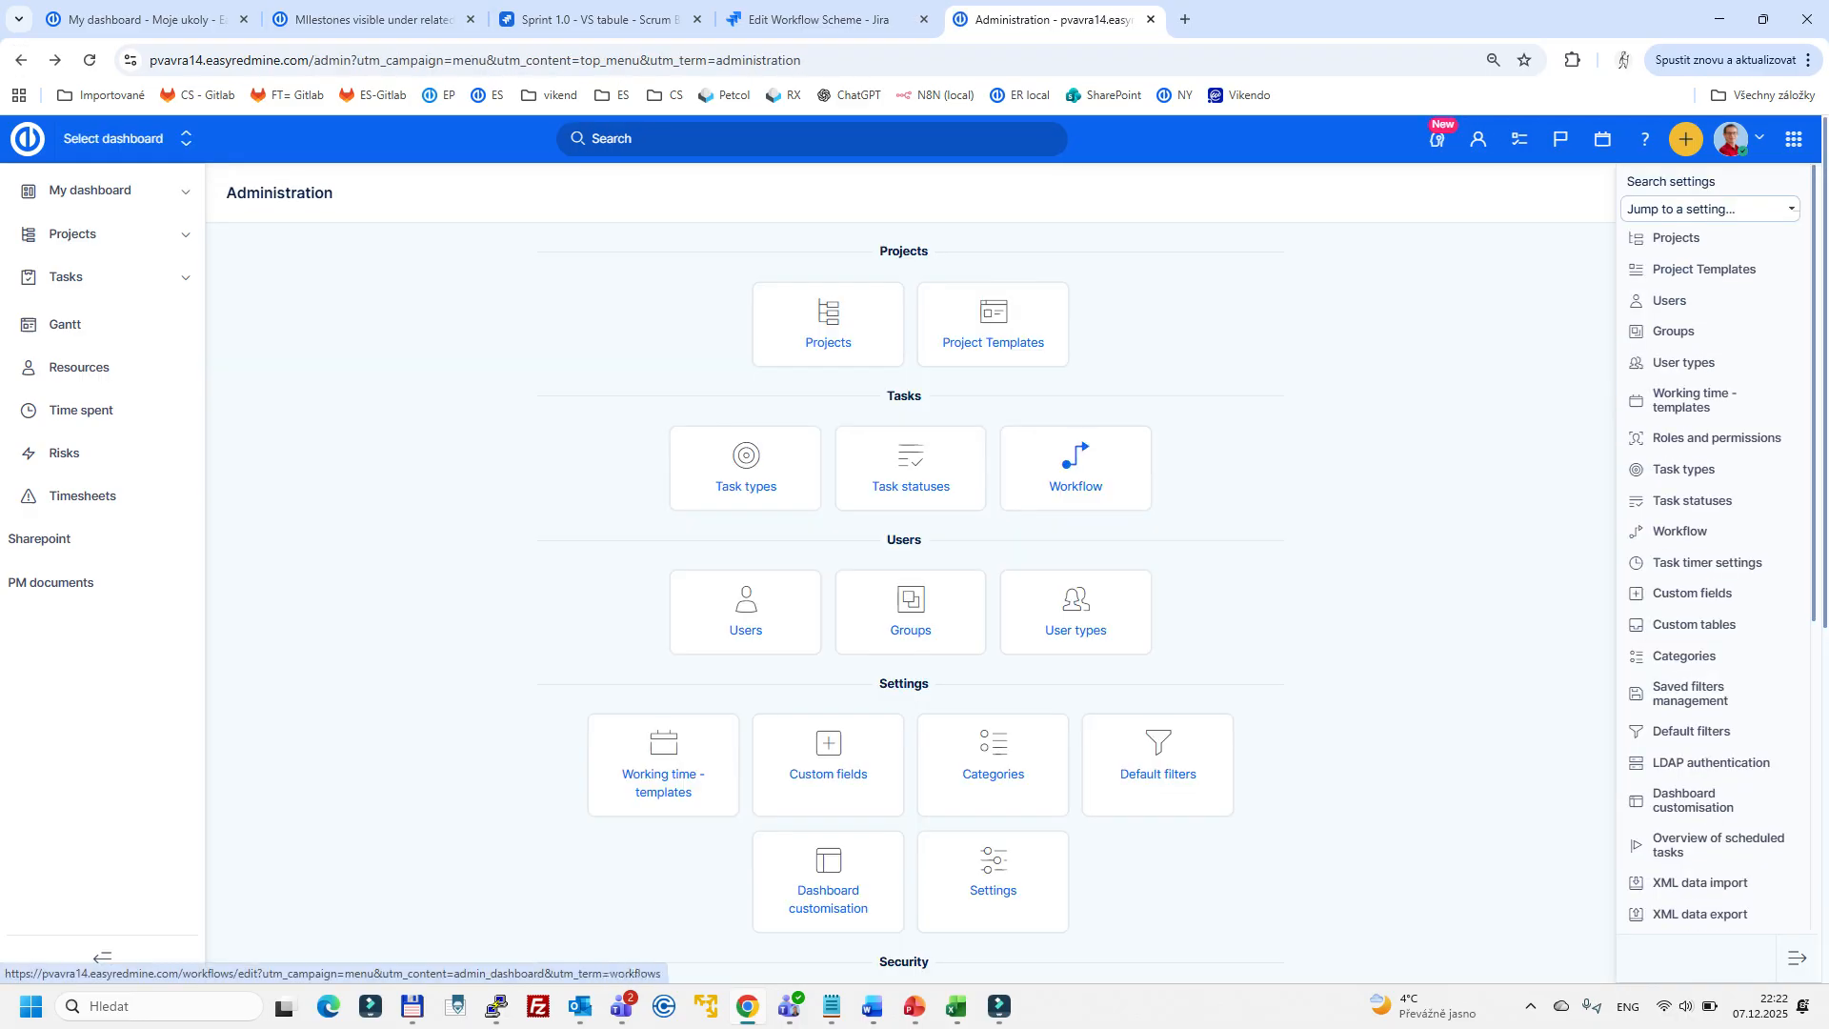
- Display the workflow status transitions for all roles and the User Story task type
click(1075, 466)
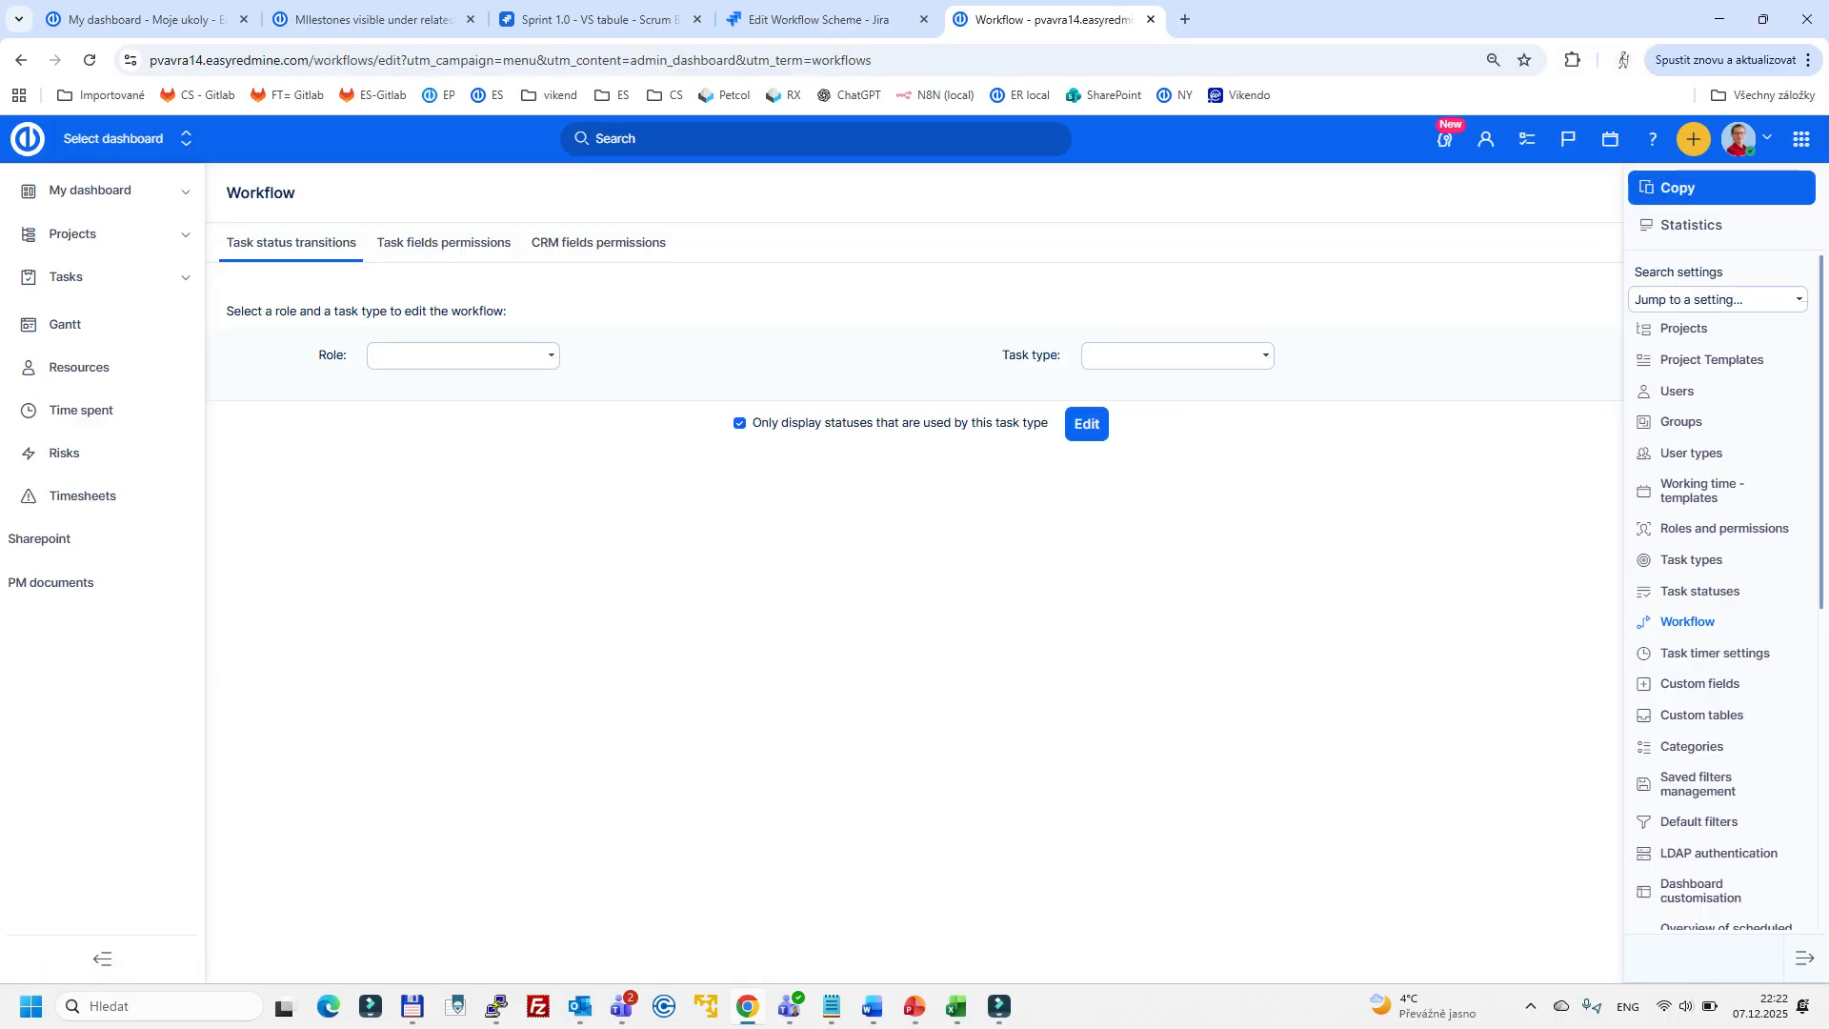
click(463, 356)
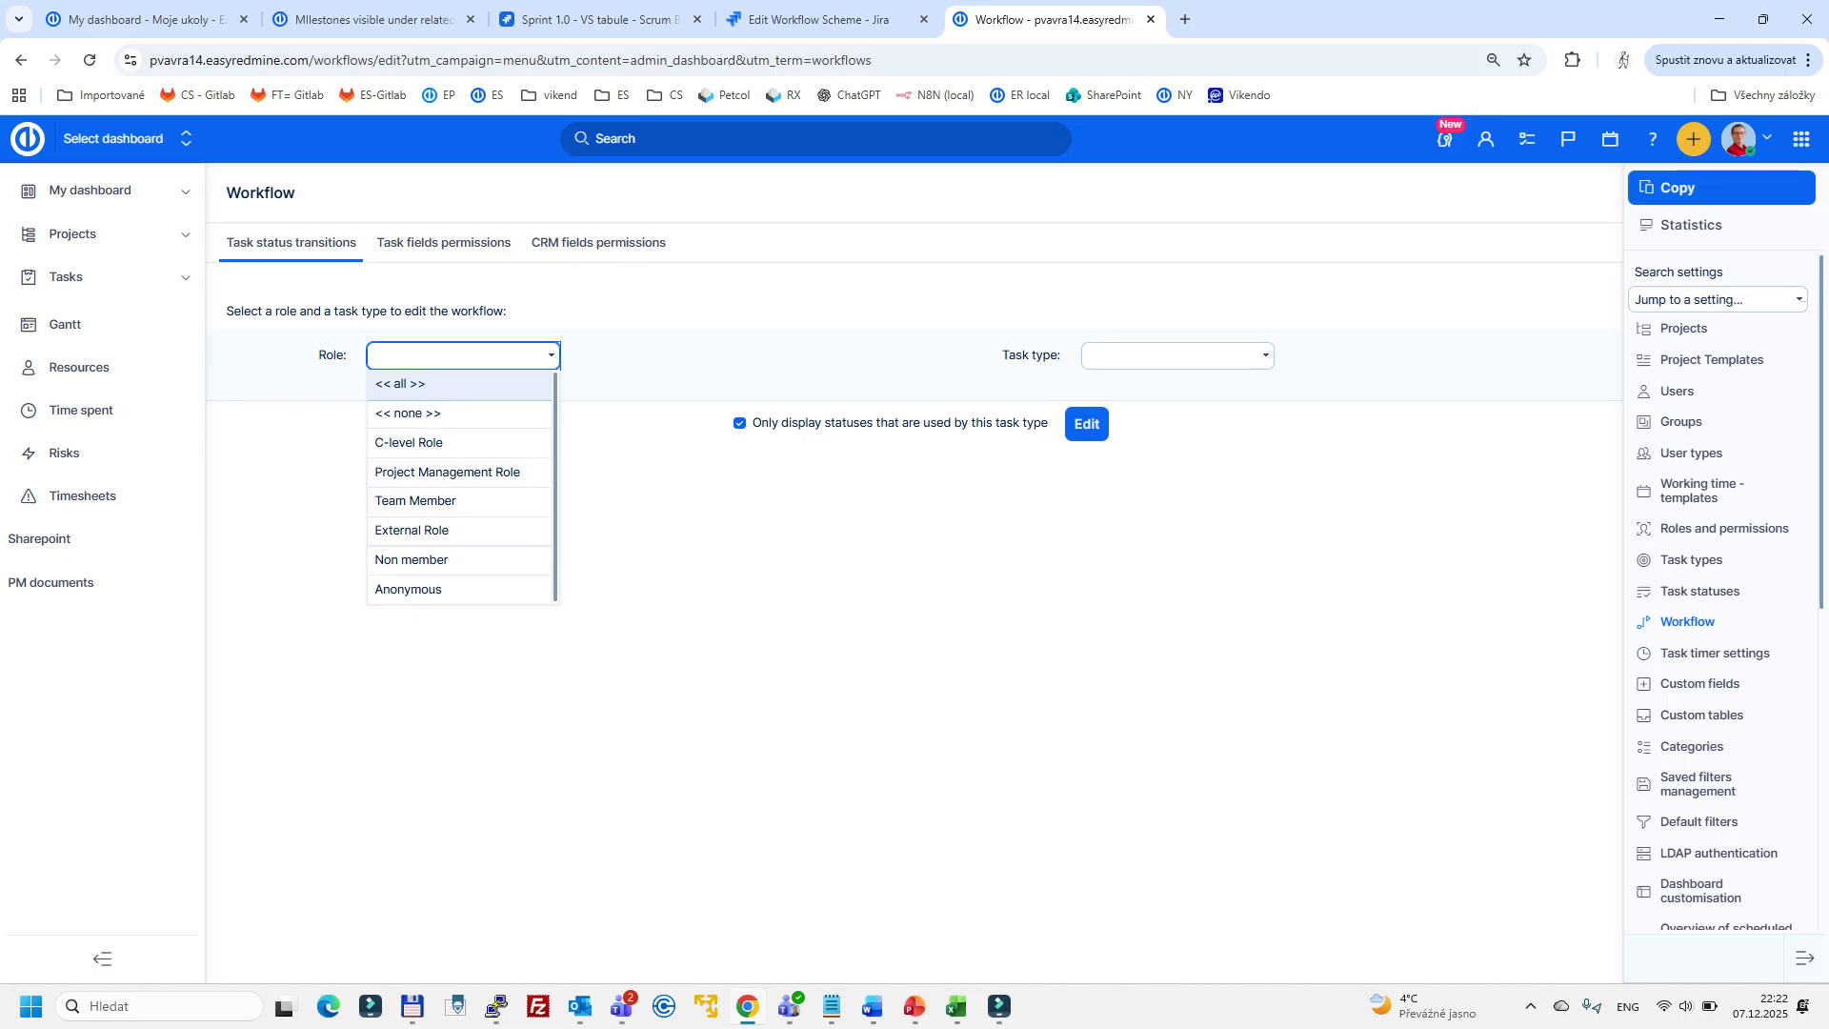
click(460, 384)
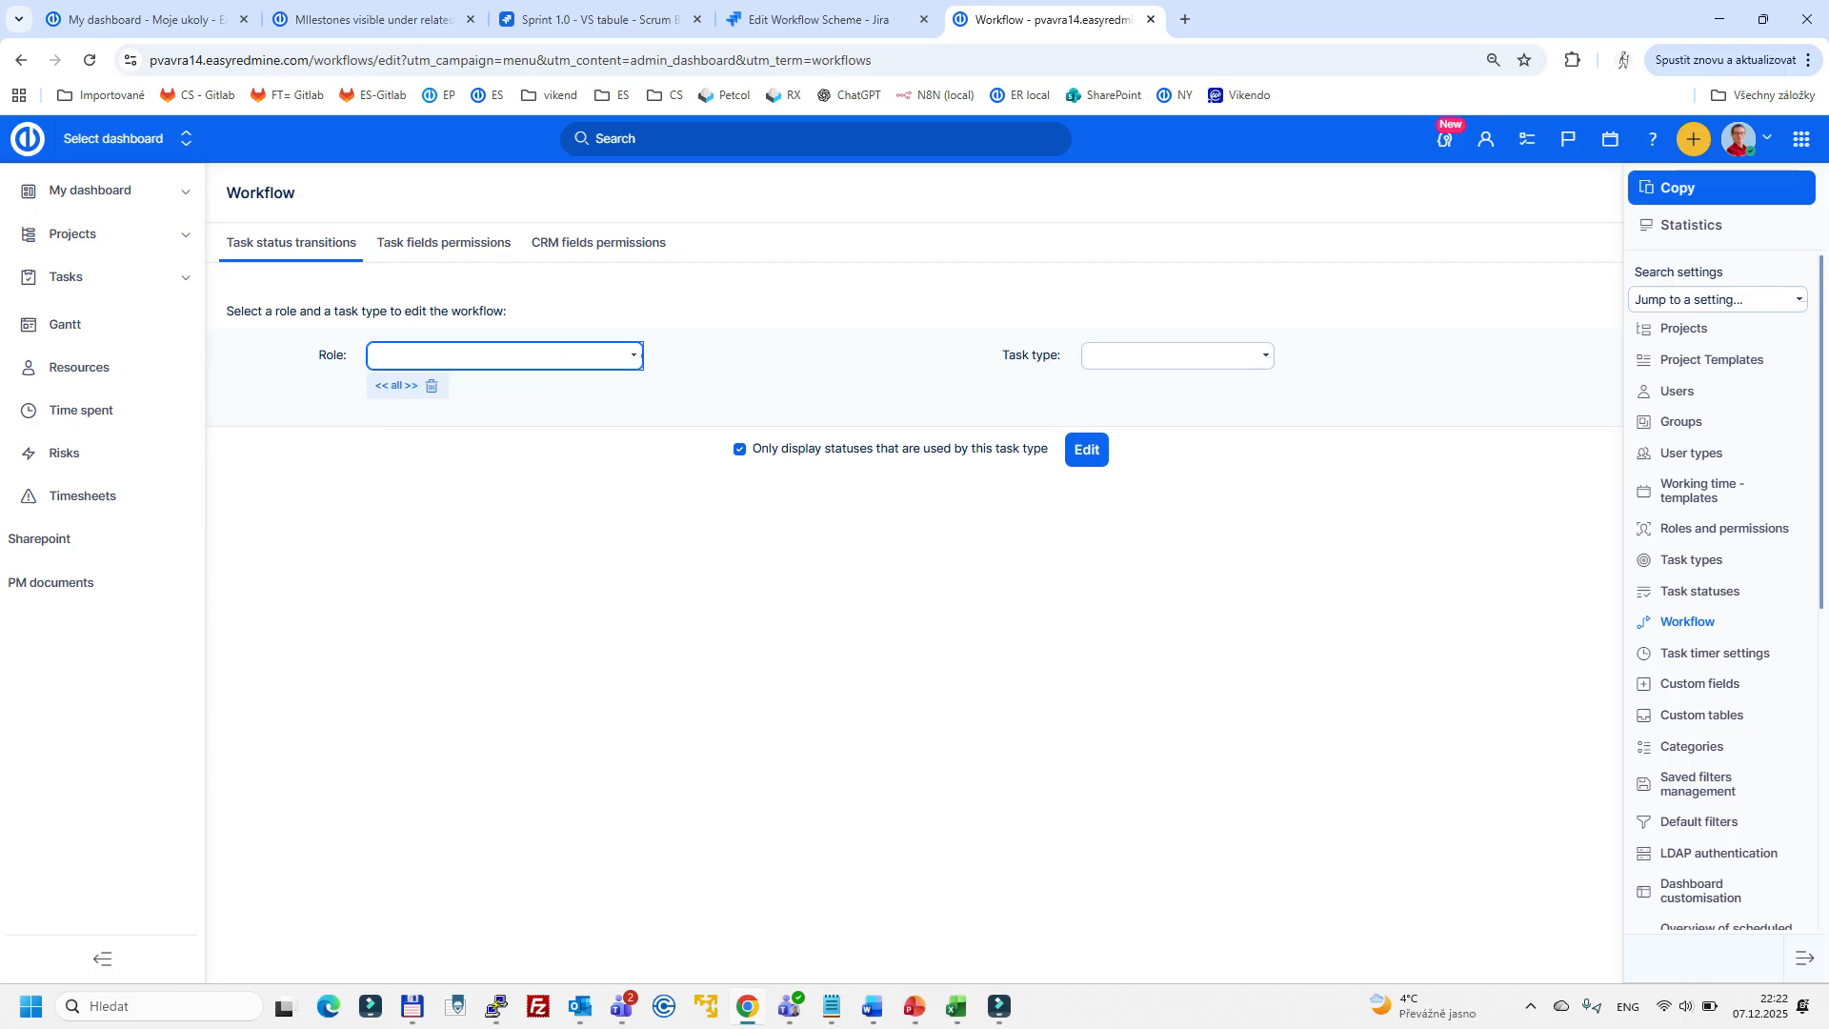
click(1177, 355)
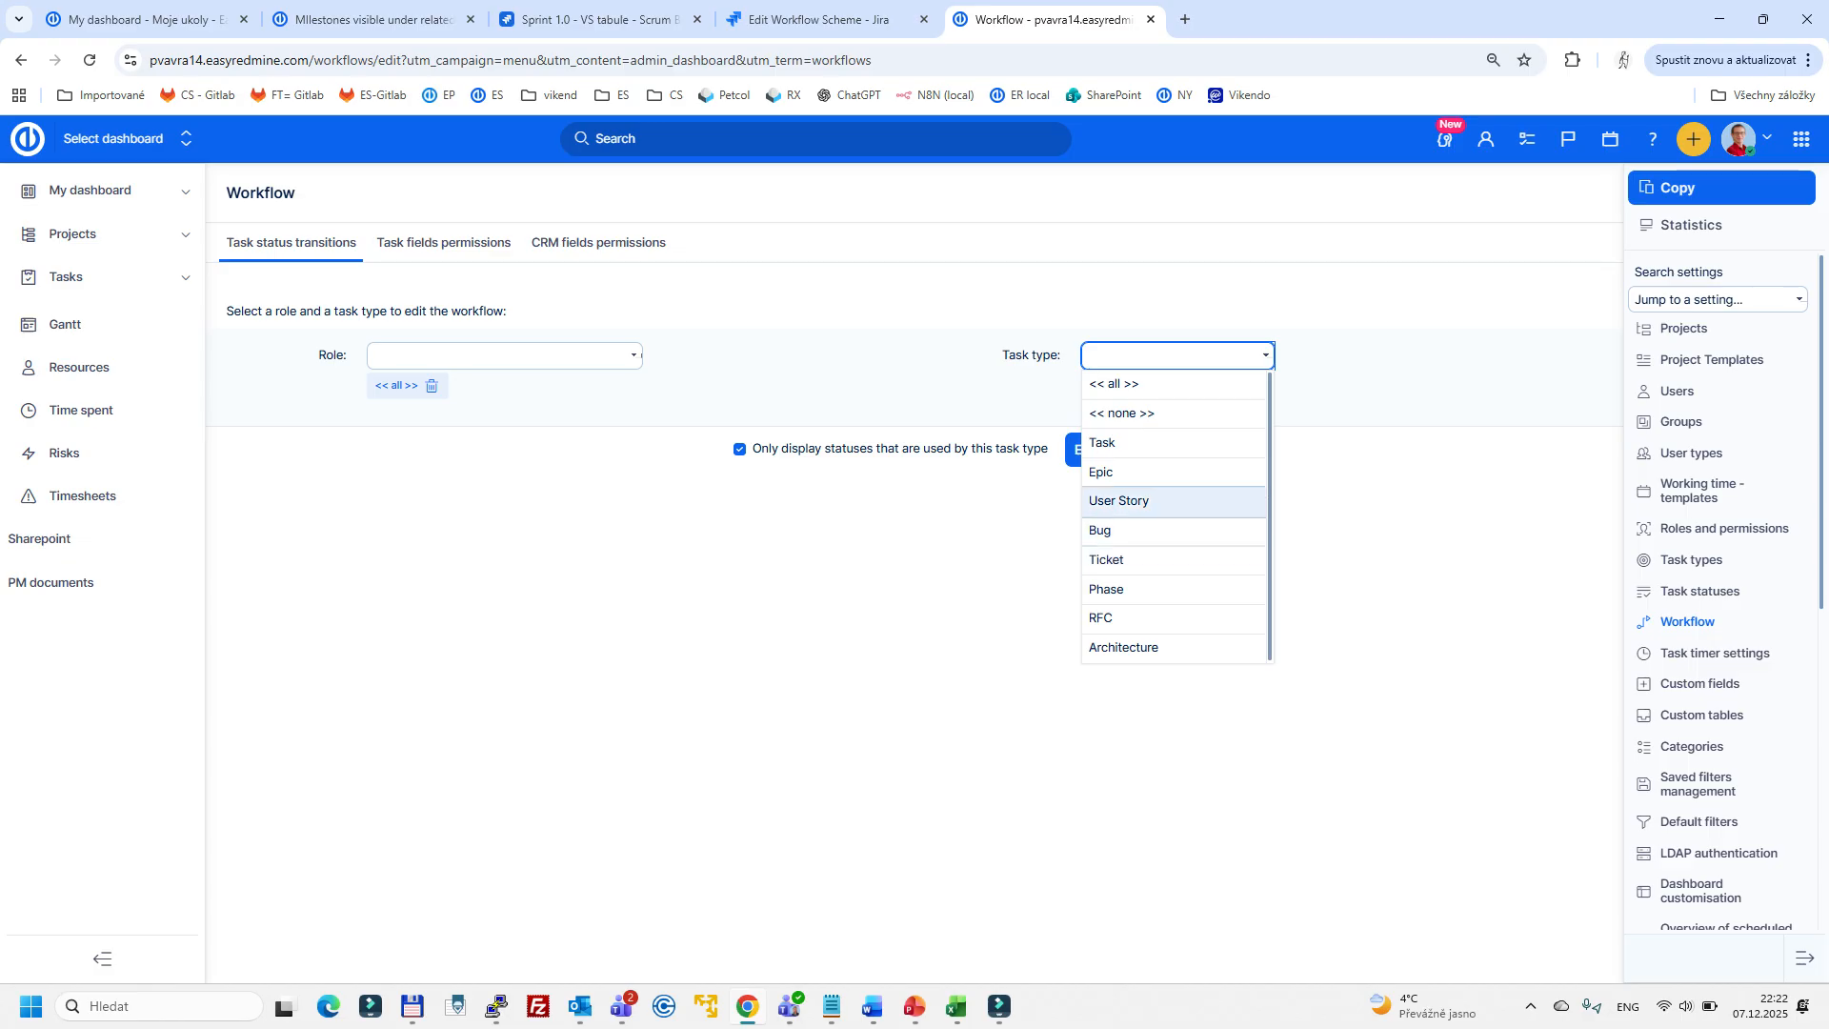
click(1119, 500)
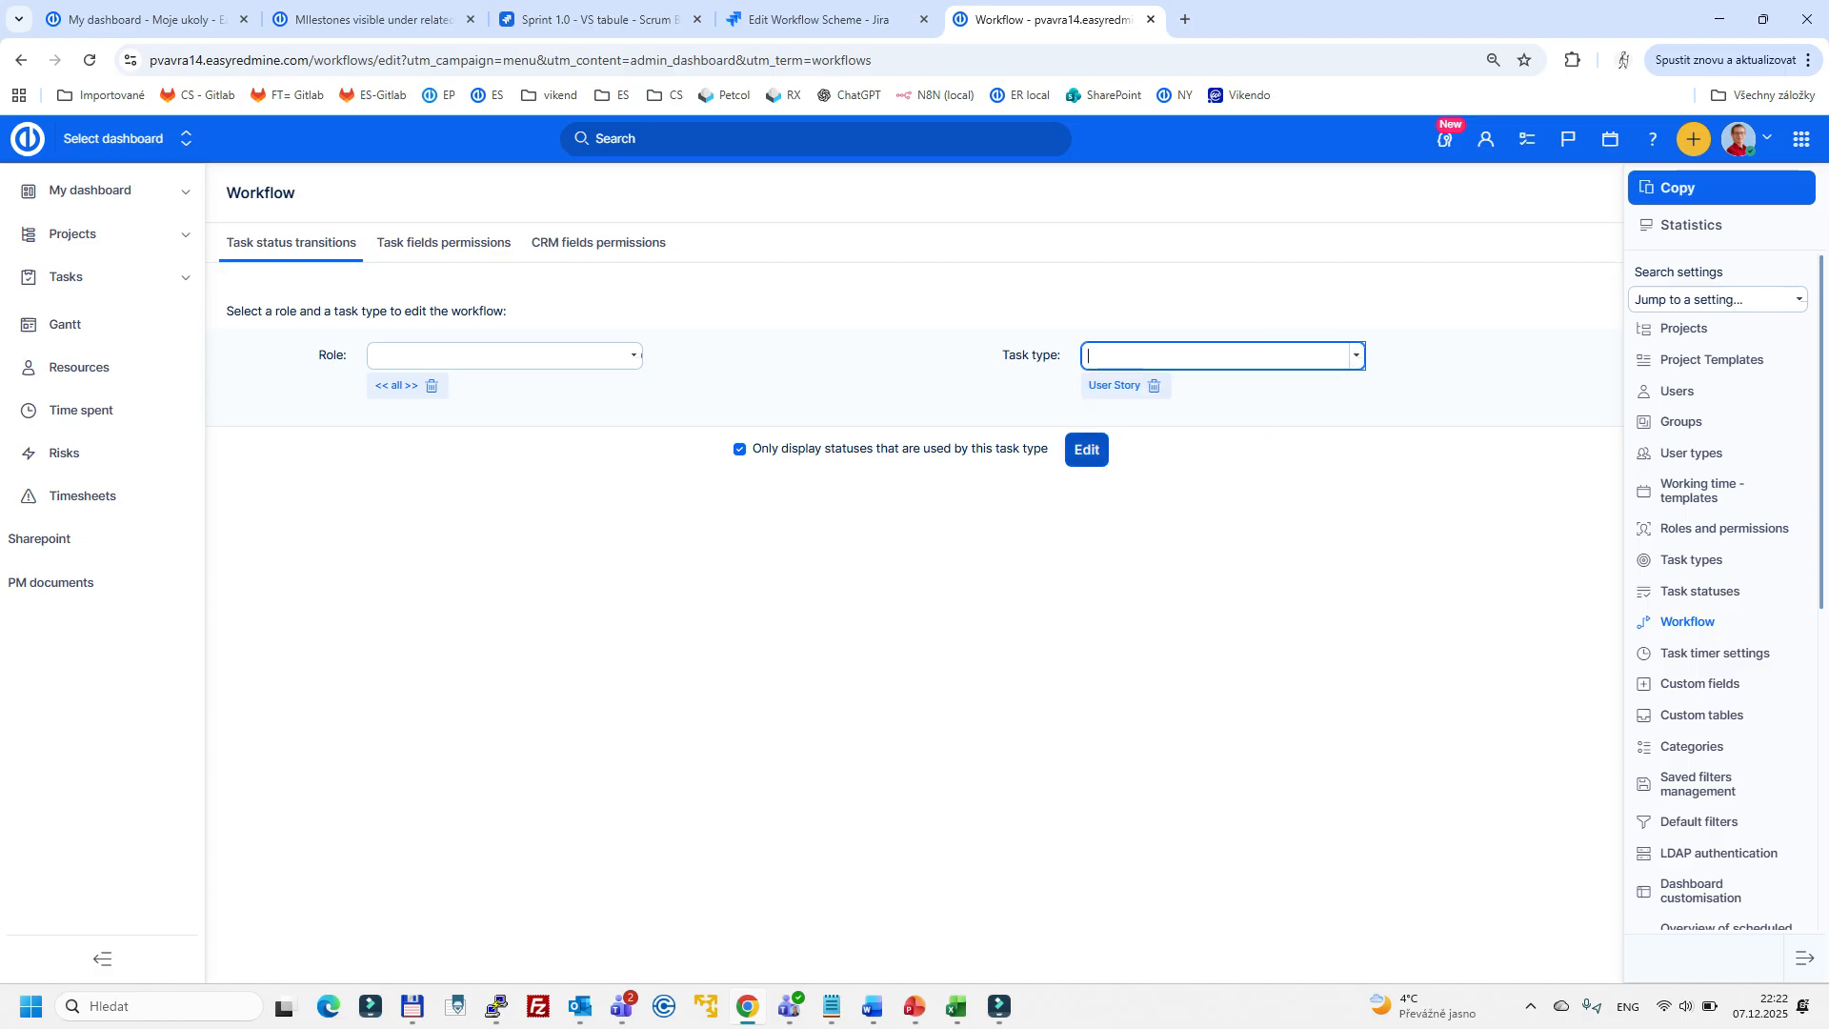
click(1087, 449)
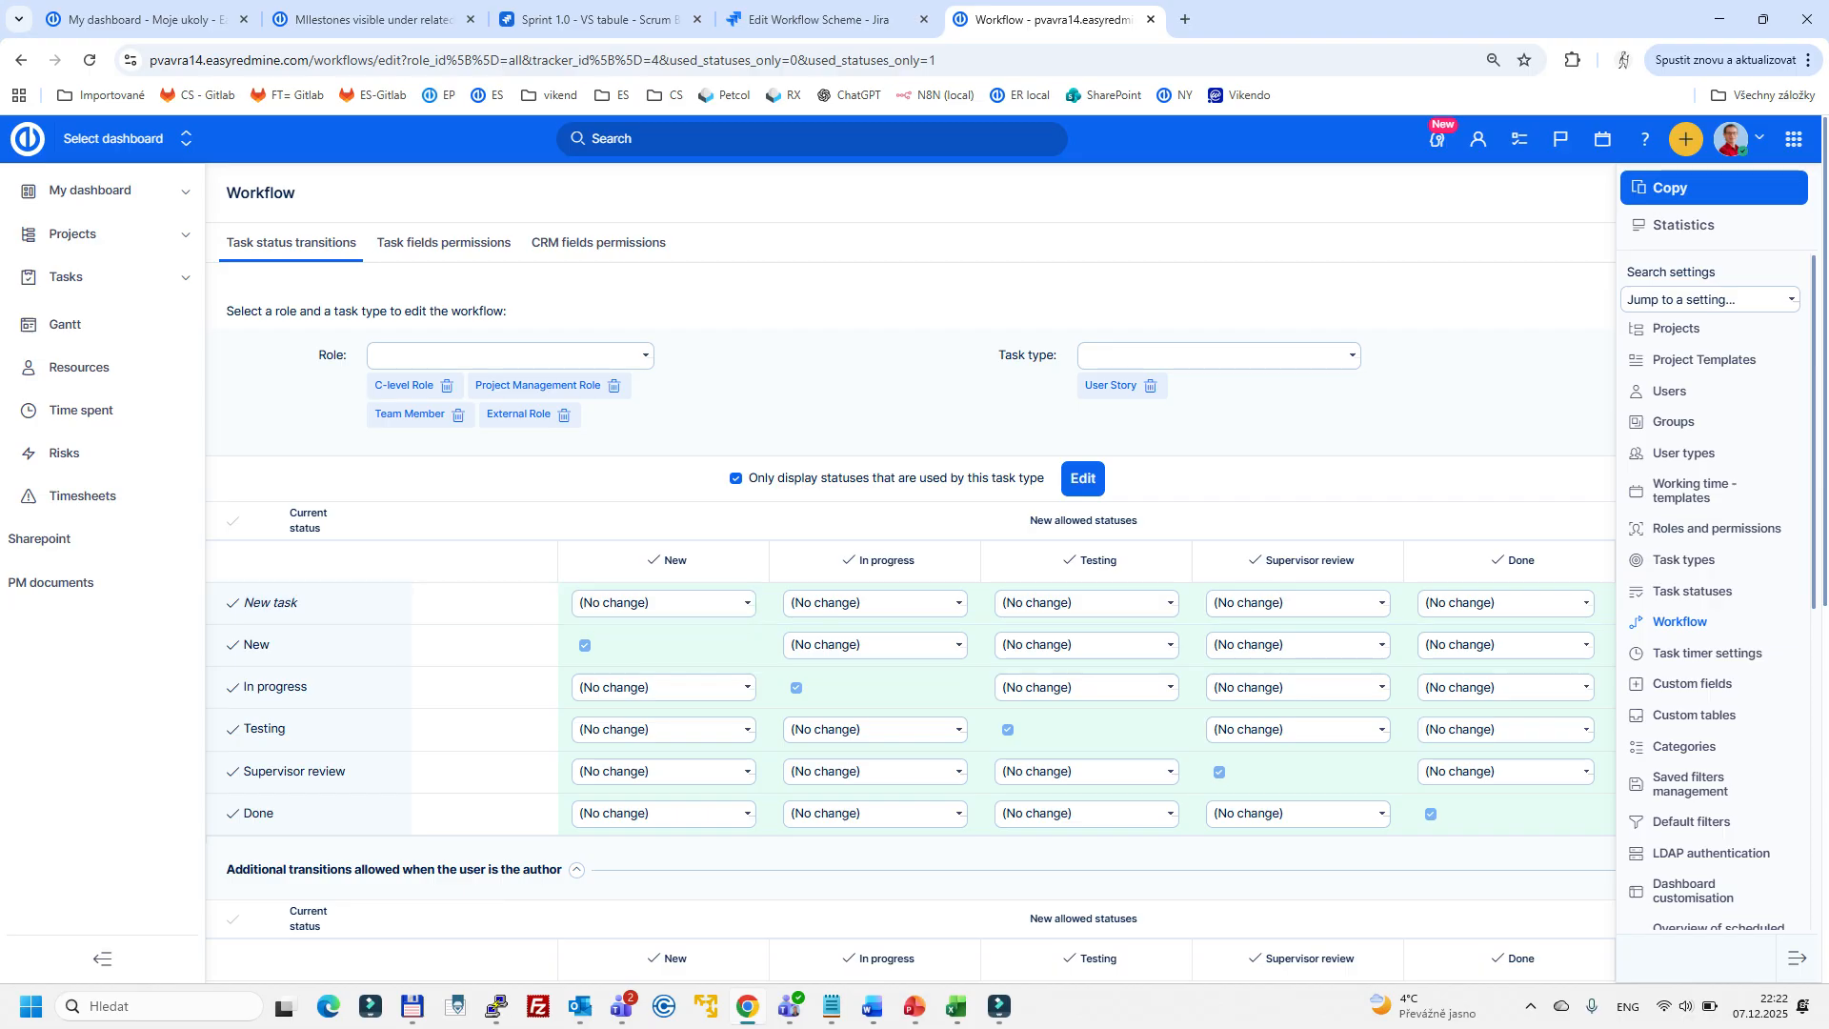
- Start a new custom project and enable User Story instead of Task as its task type
click(1686, 138)
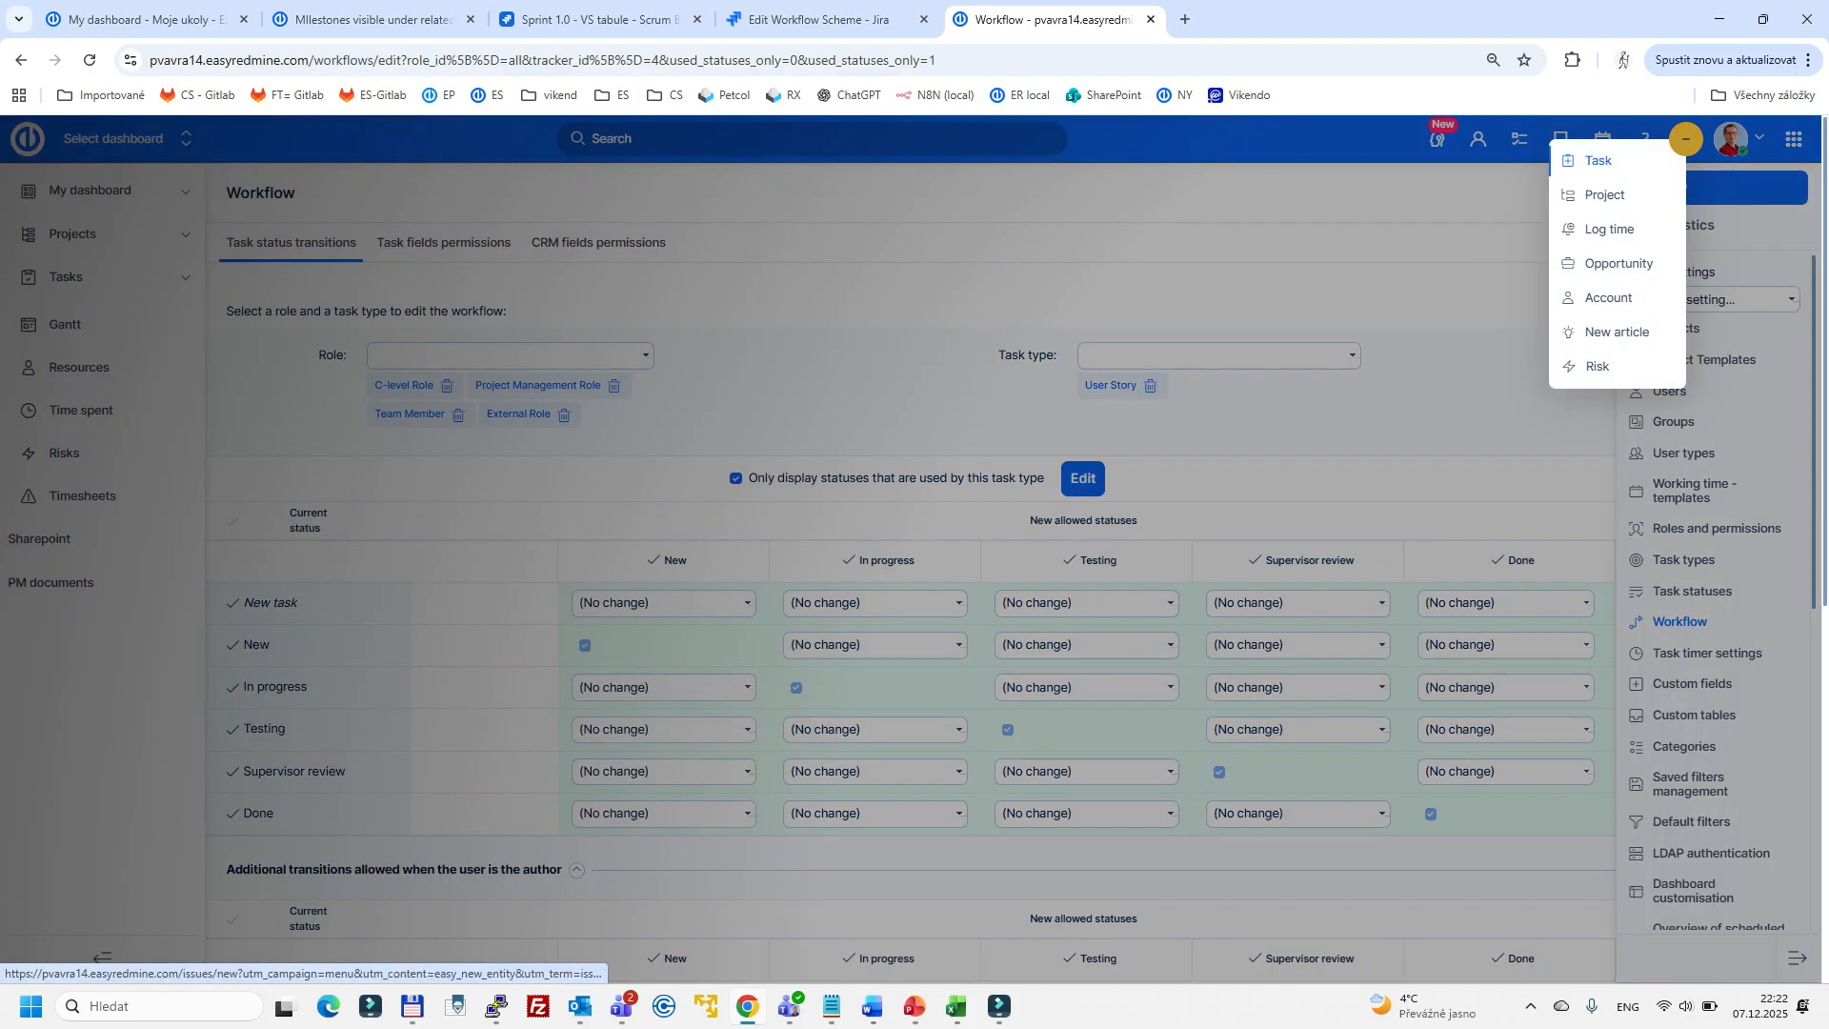
click(1604, 194)
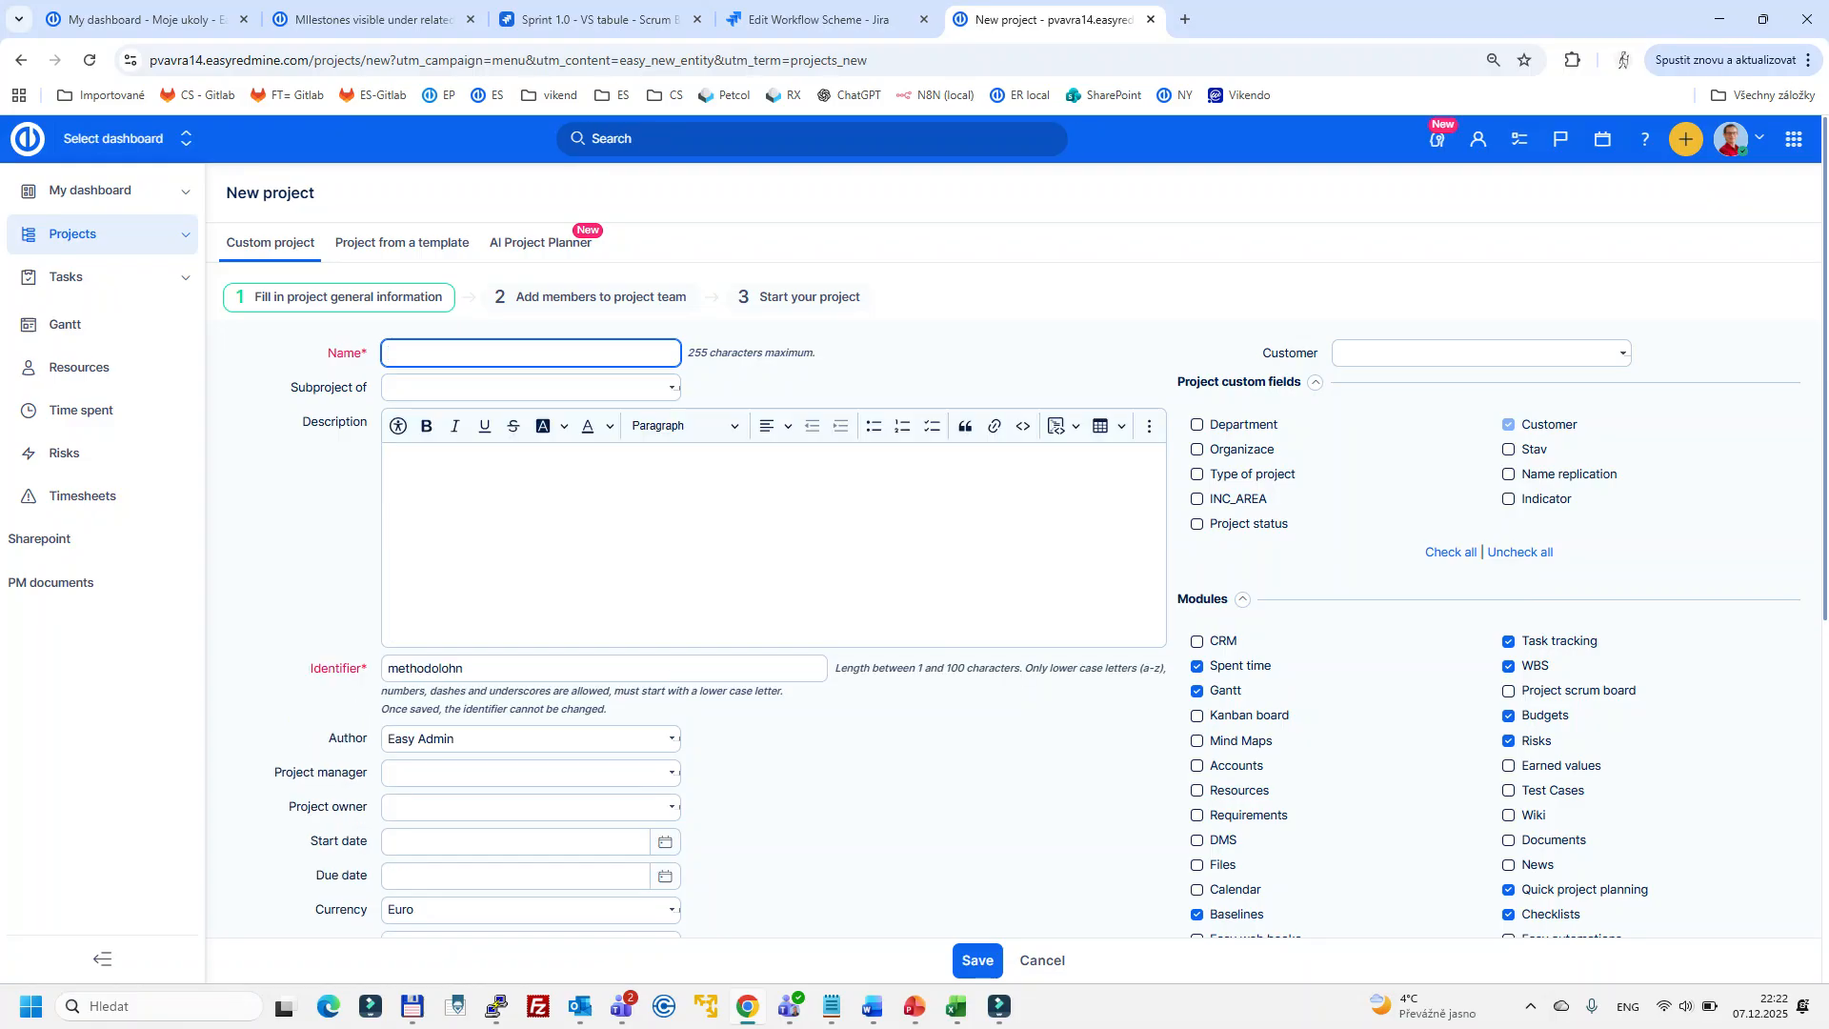
scroll(1008, 580, down, 2)
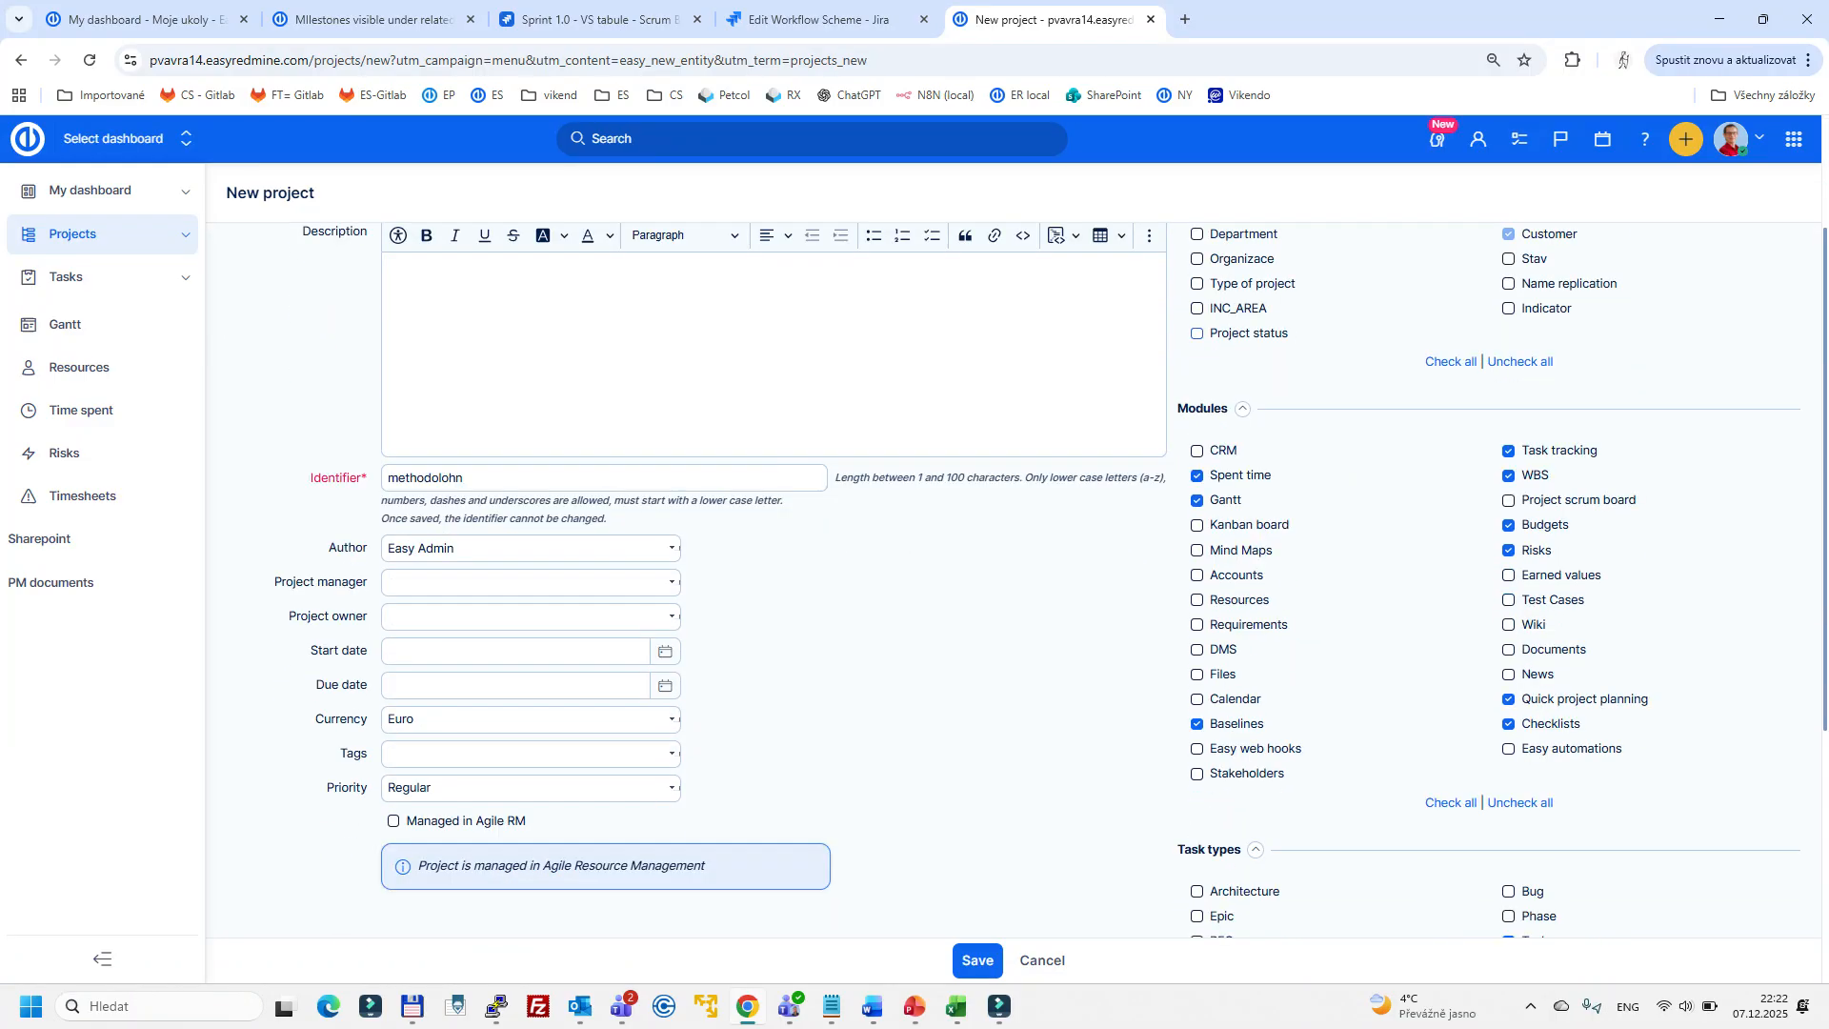
scroll(1047, 588, down, 4)
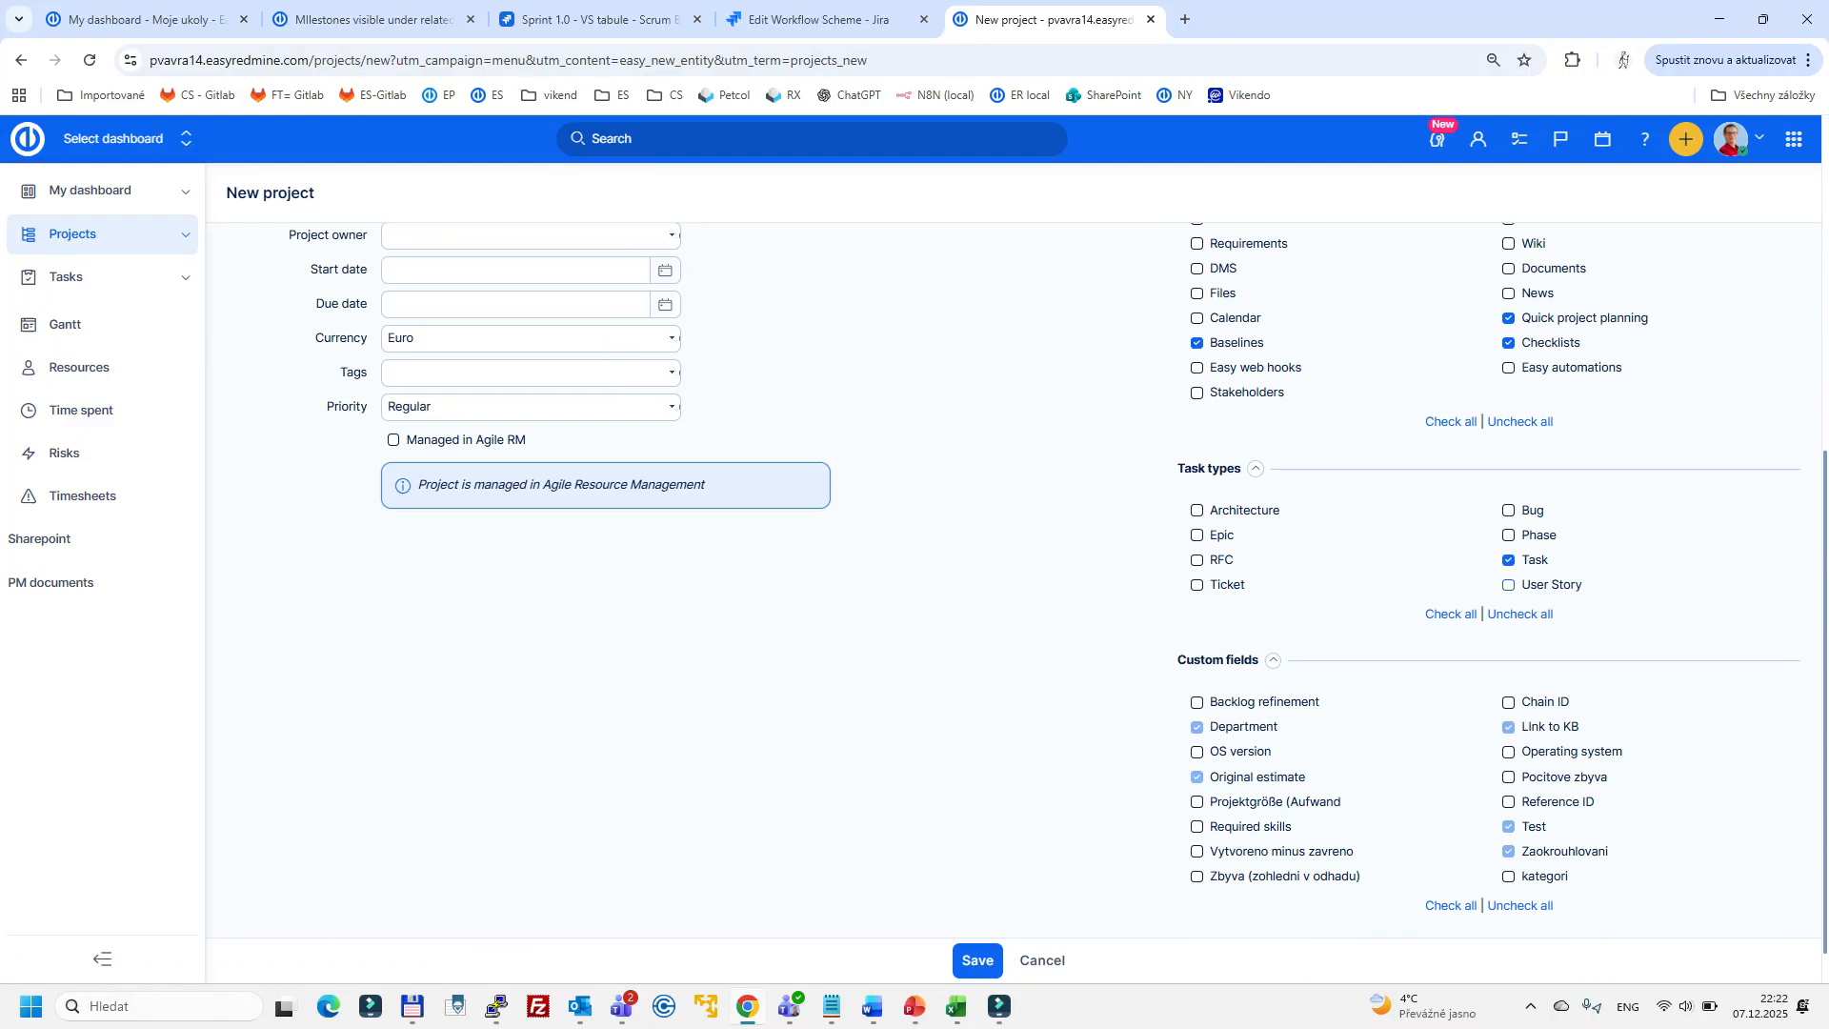
key(space)
key(shift+Tab)
key(space)
- Create a task type named User story_DEP1 in the administration, enabled for all projects
click(1793, 139)
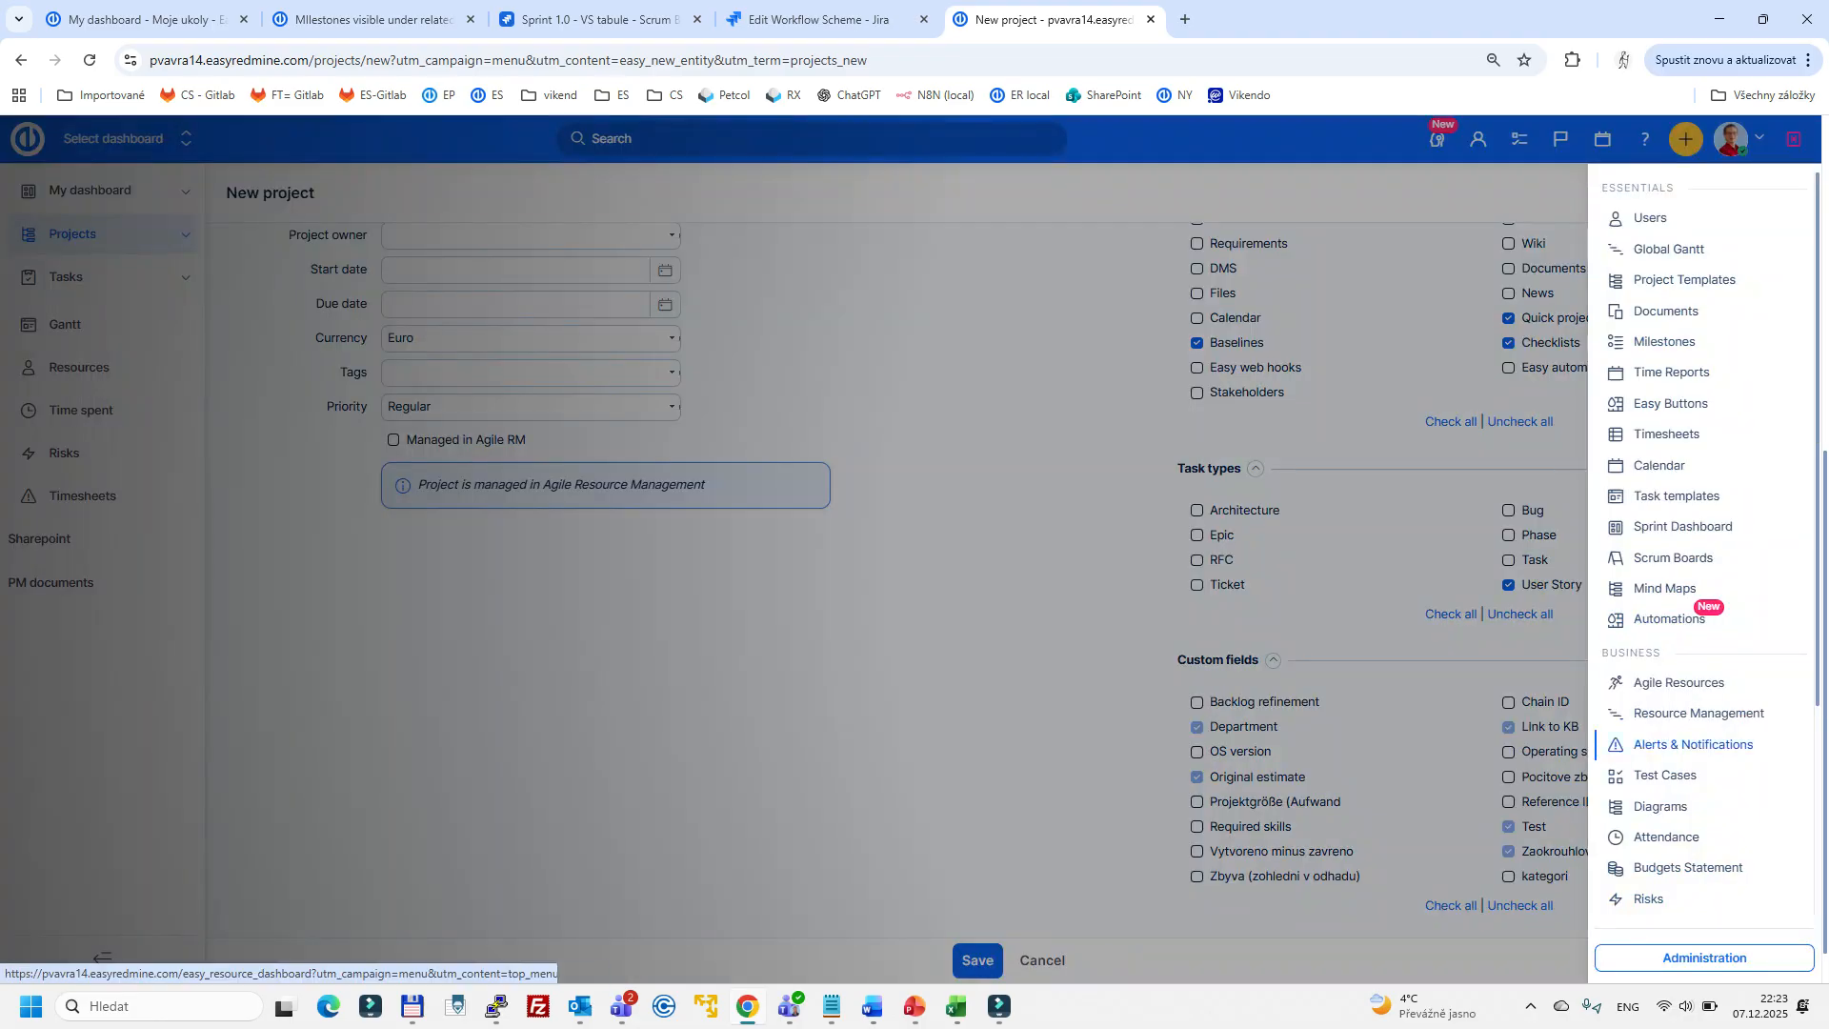
click(1673, 955)
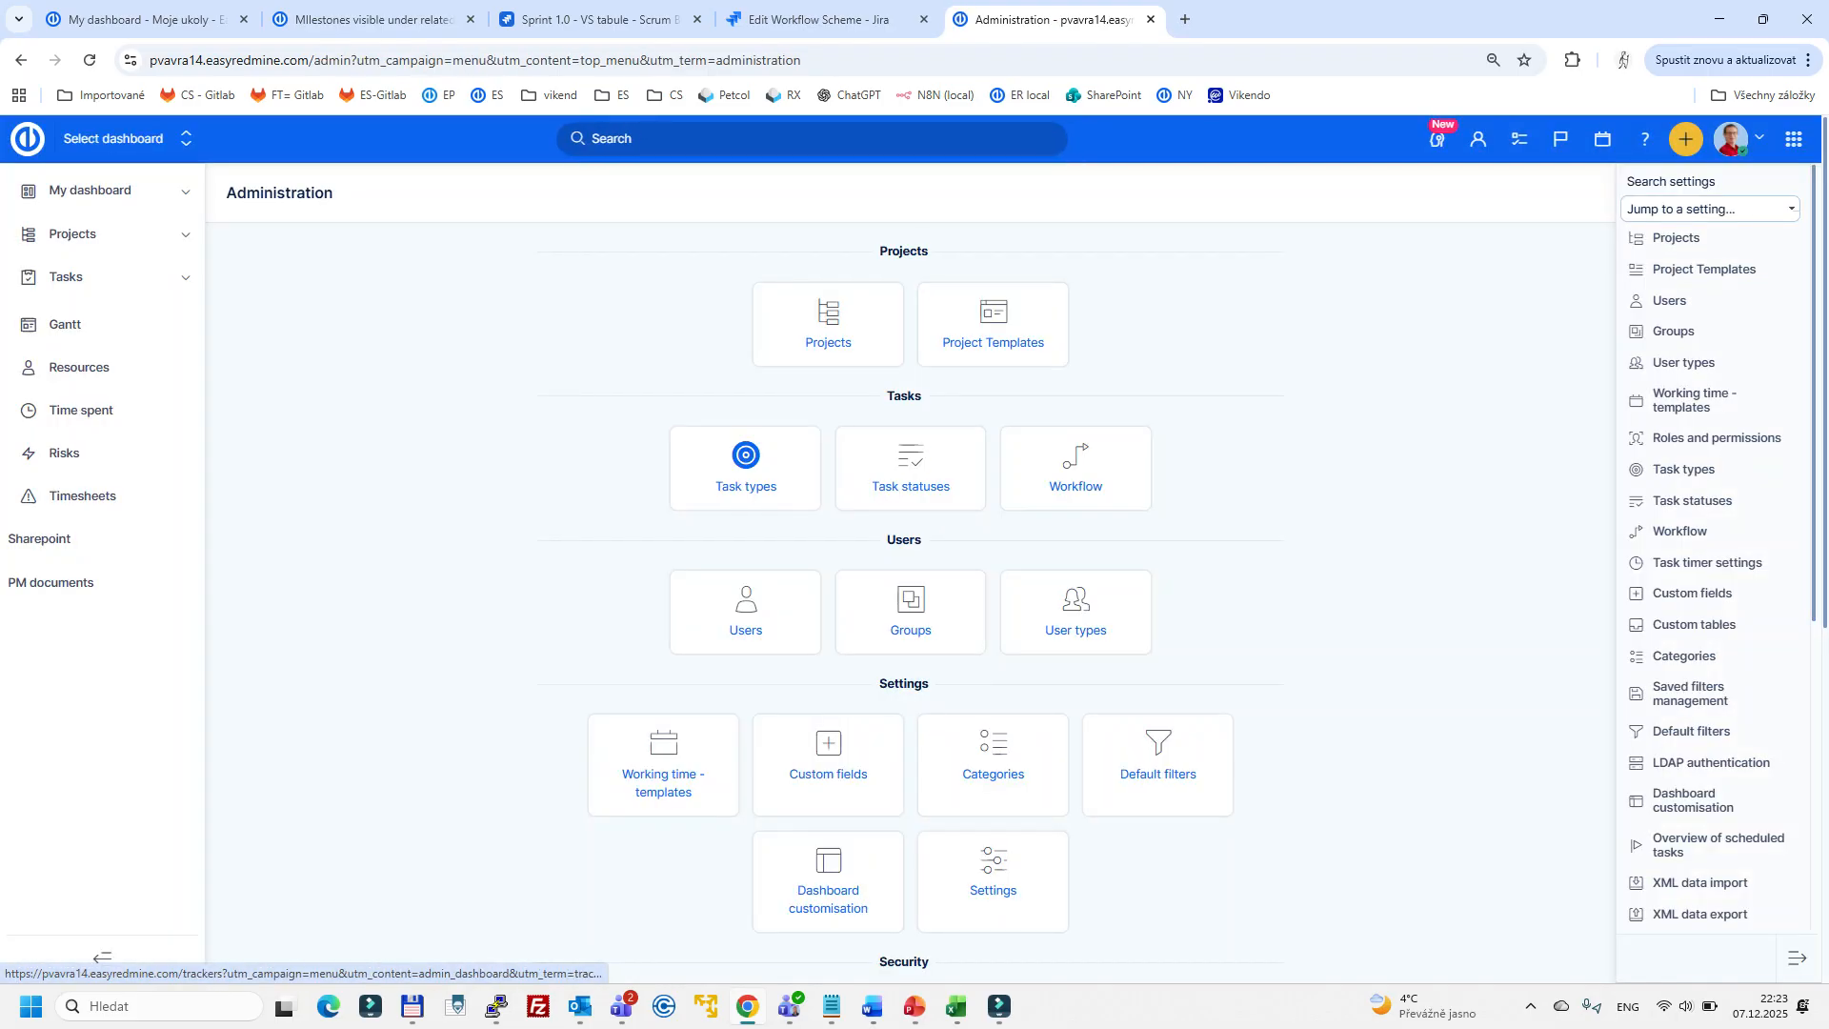
click(746, 466)
click(529, 258)
text(Users story)
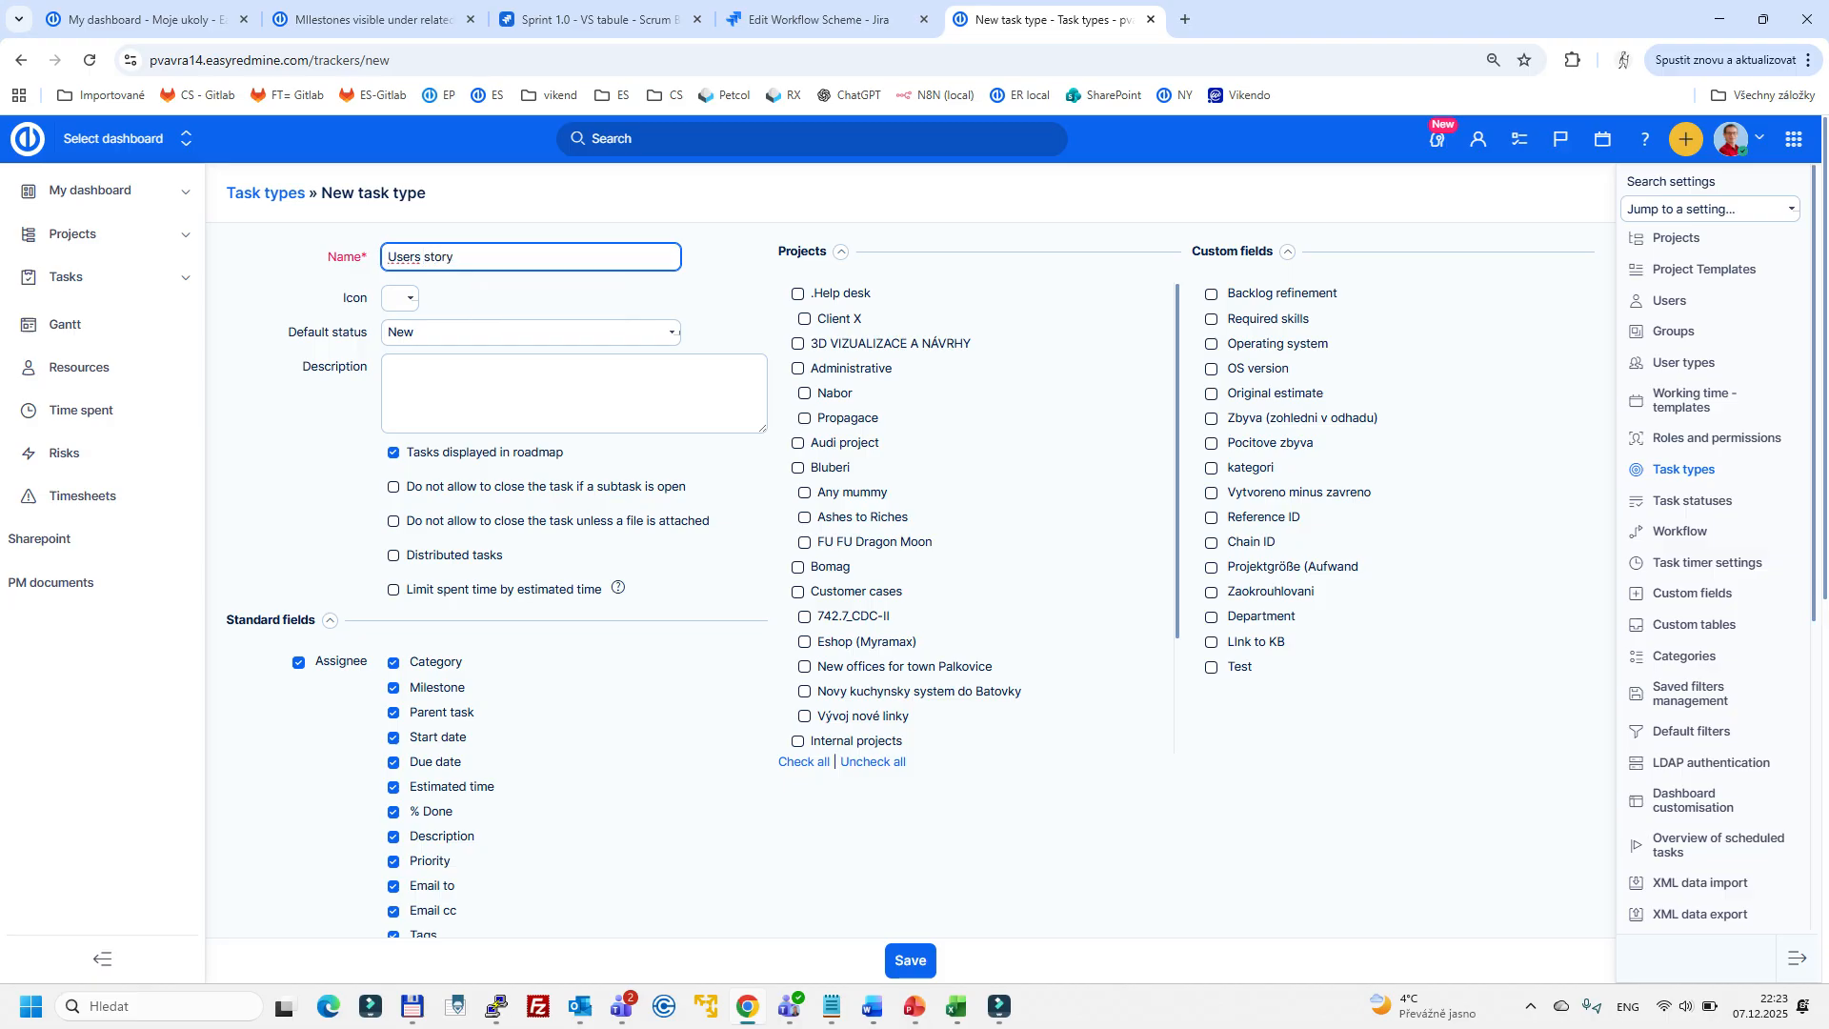
key(BackSpace)
key(BackSpace)
key(BackSpace)
key(BackSpace)
key(BackSpace)
key(BackSpace)
key(BackSpace)
text(story)
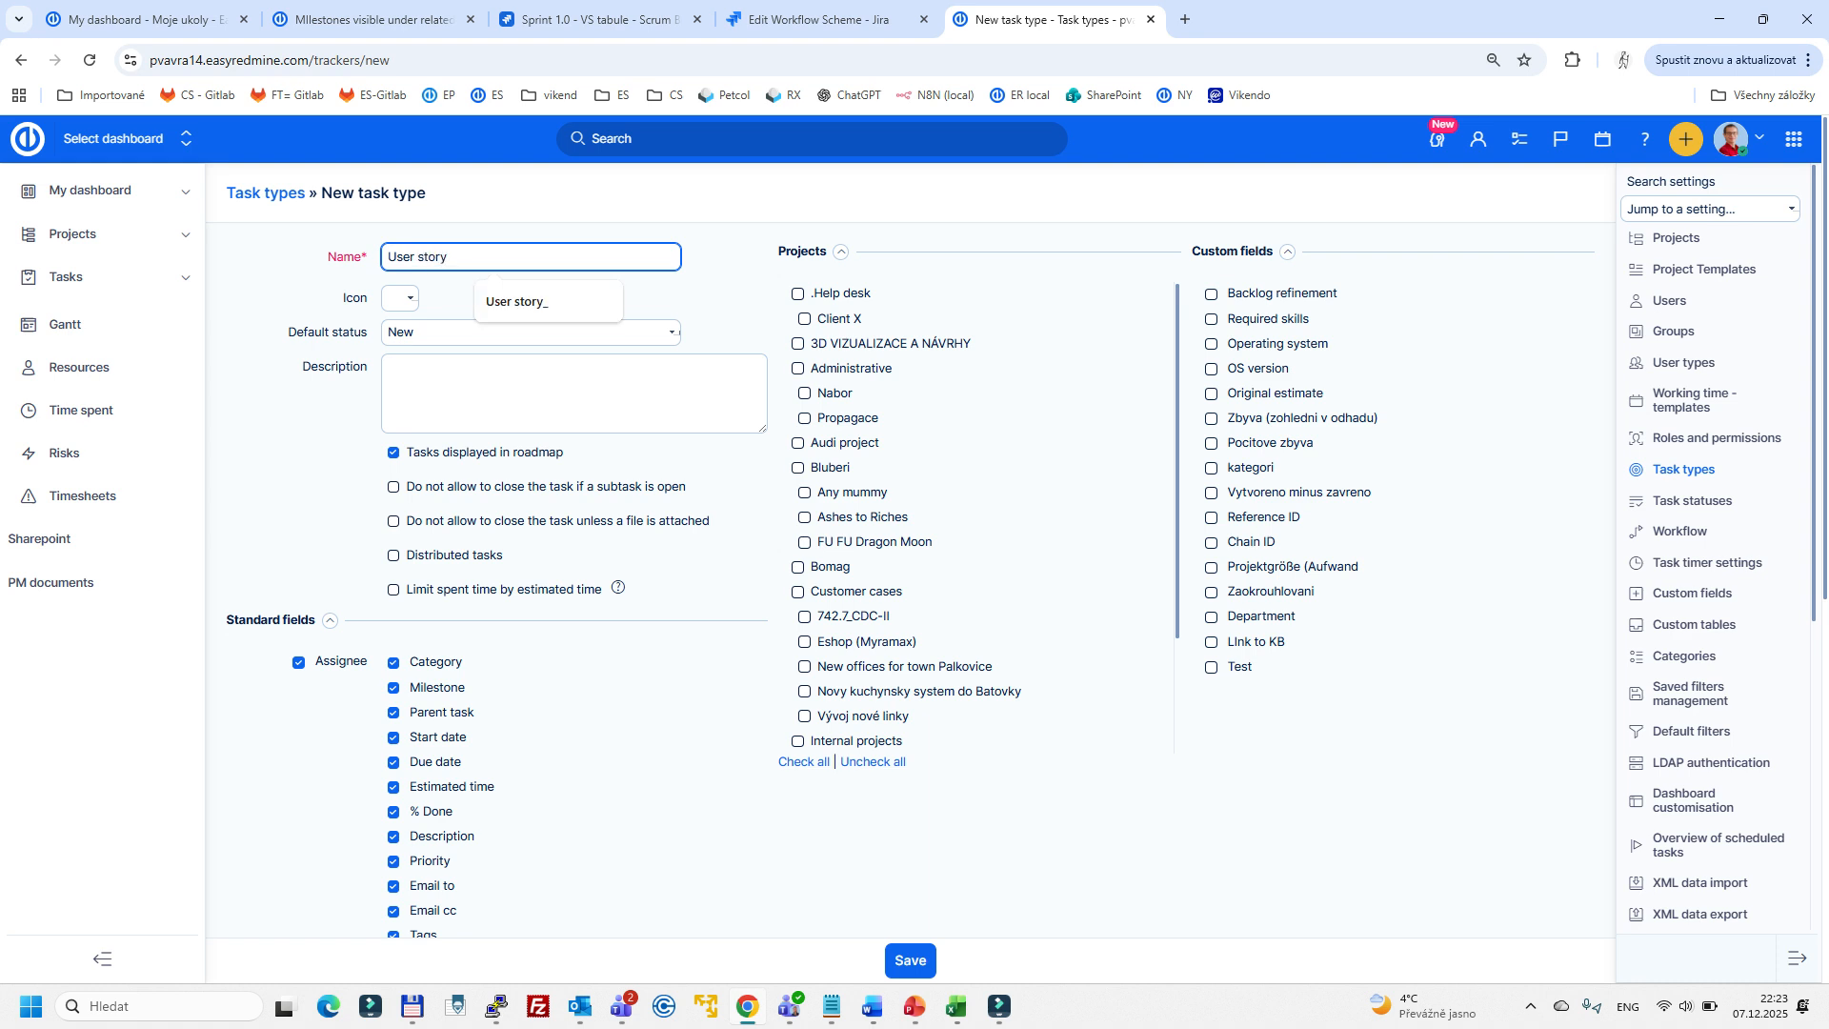
text(_)
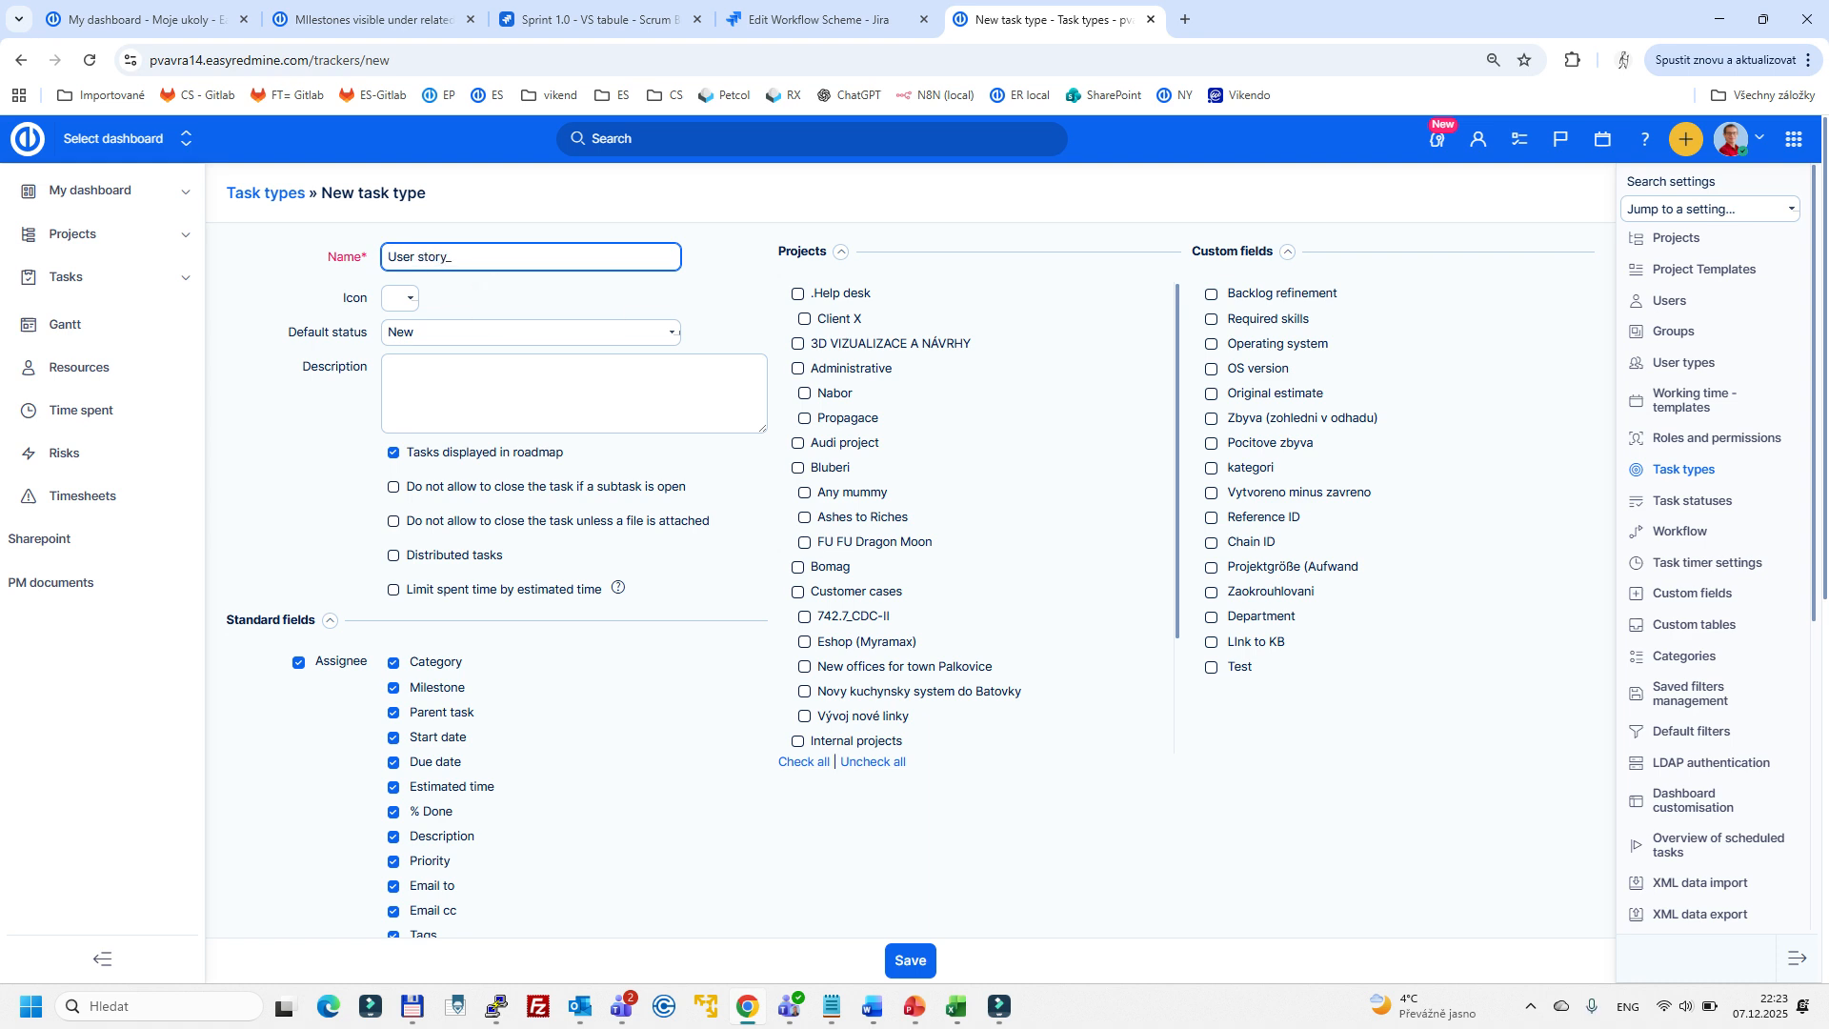
text(DEP1)
click(803, 761)
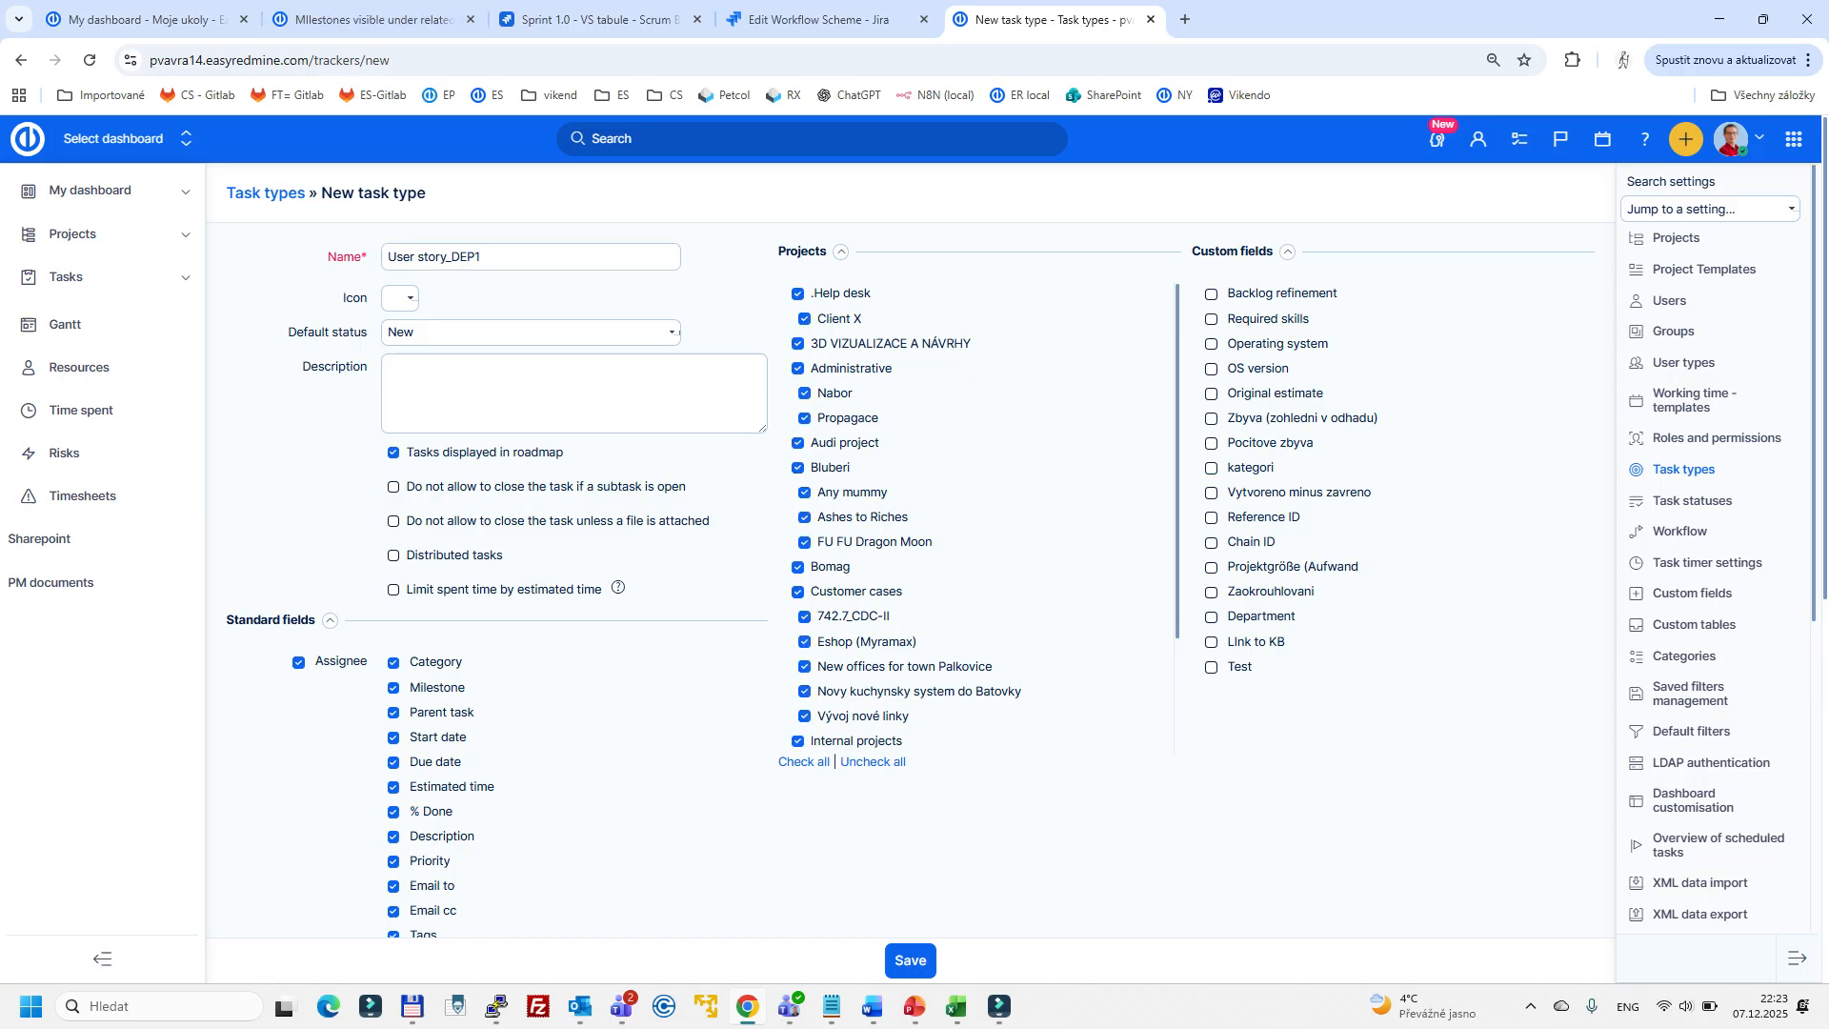
click(910, 960)
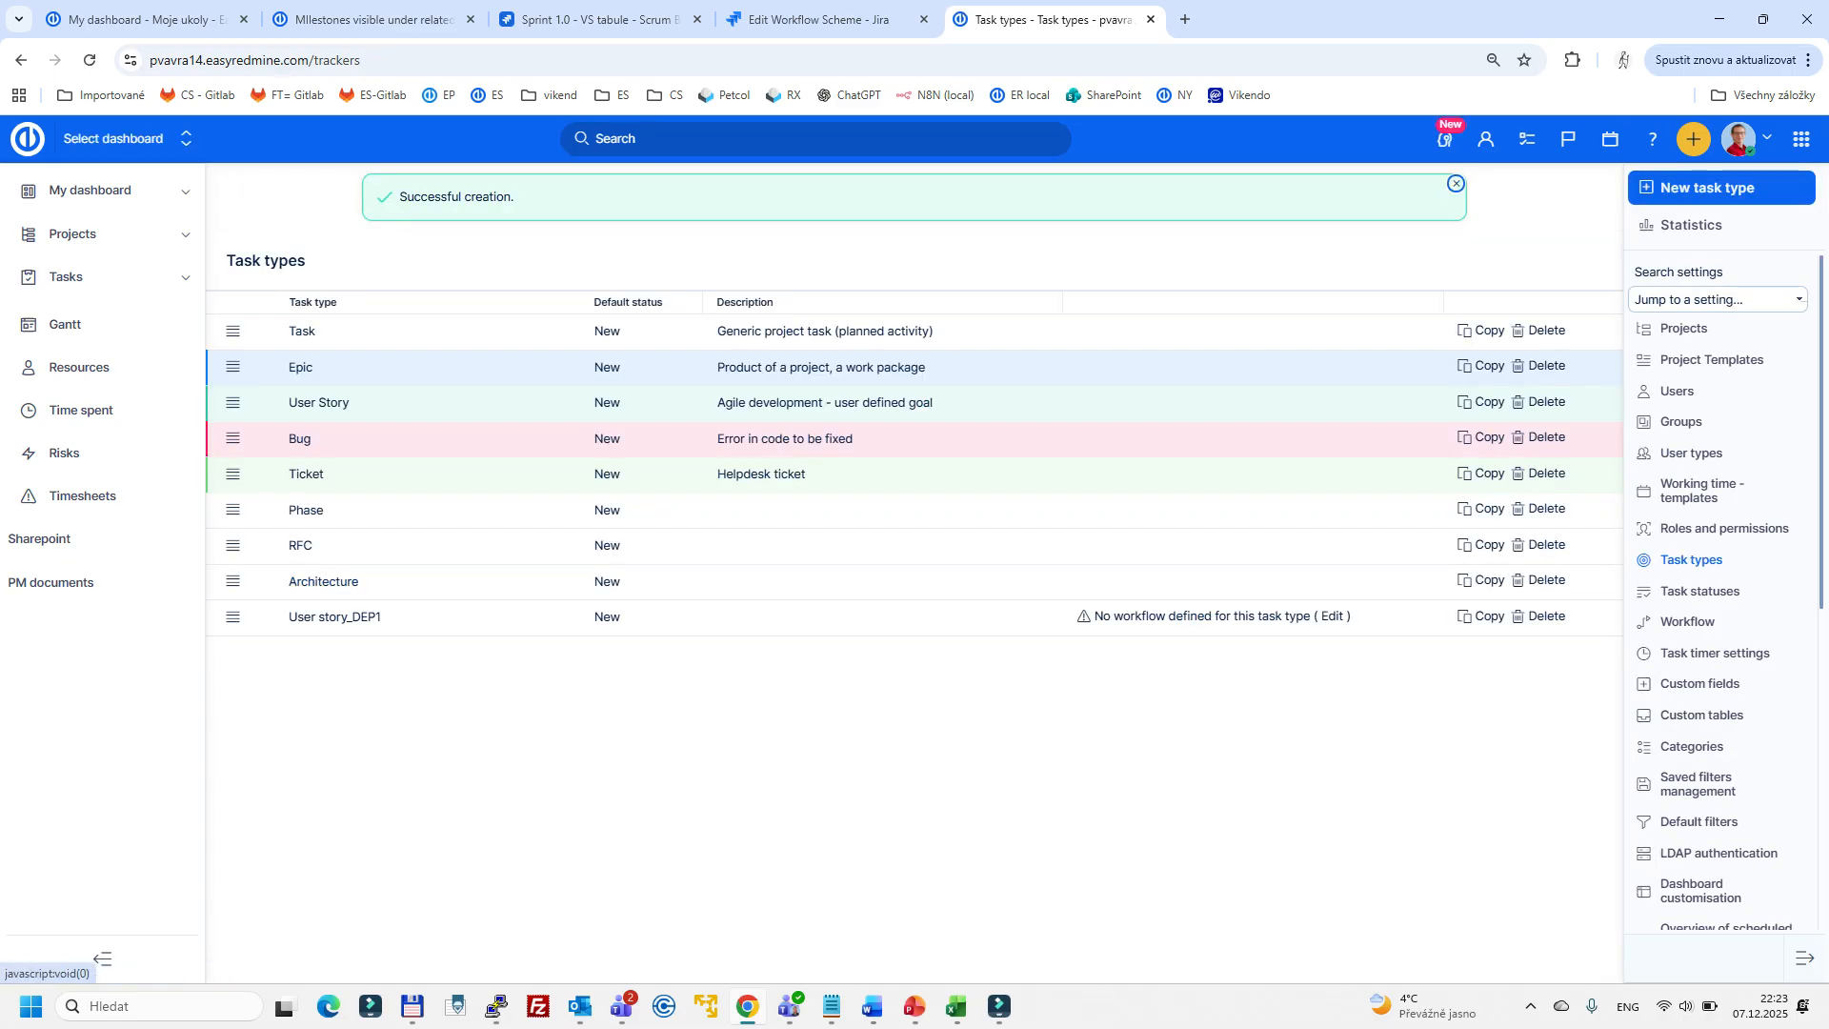
- Open the workflow status transitions for all roles and the User story_DEP1 task type for editing
click(1800, 138)
click(1712, 957)
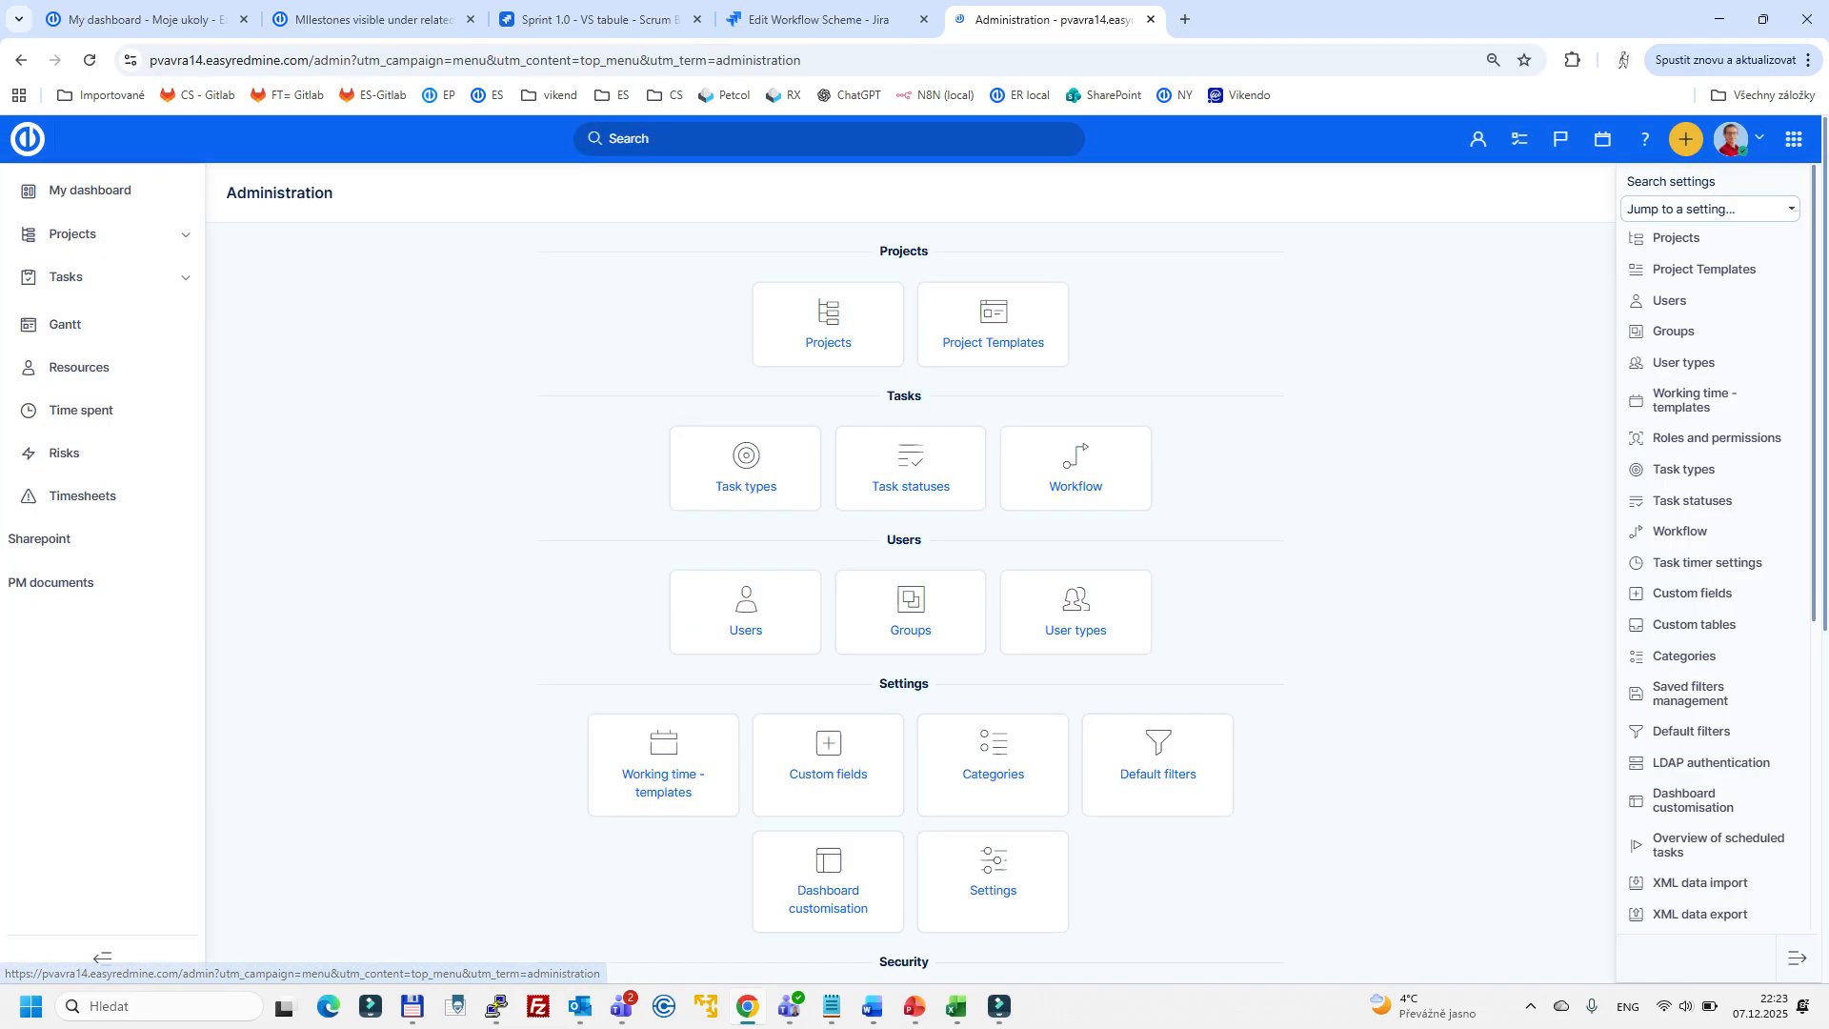
click(1073, 457)
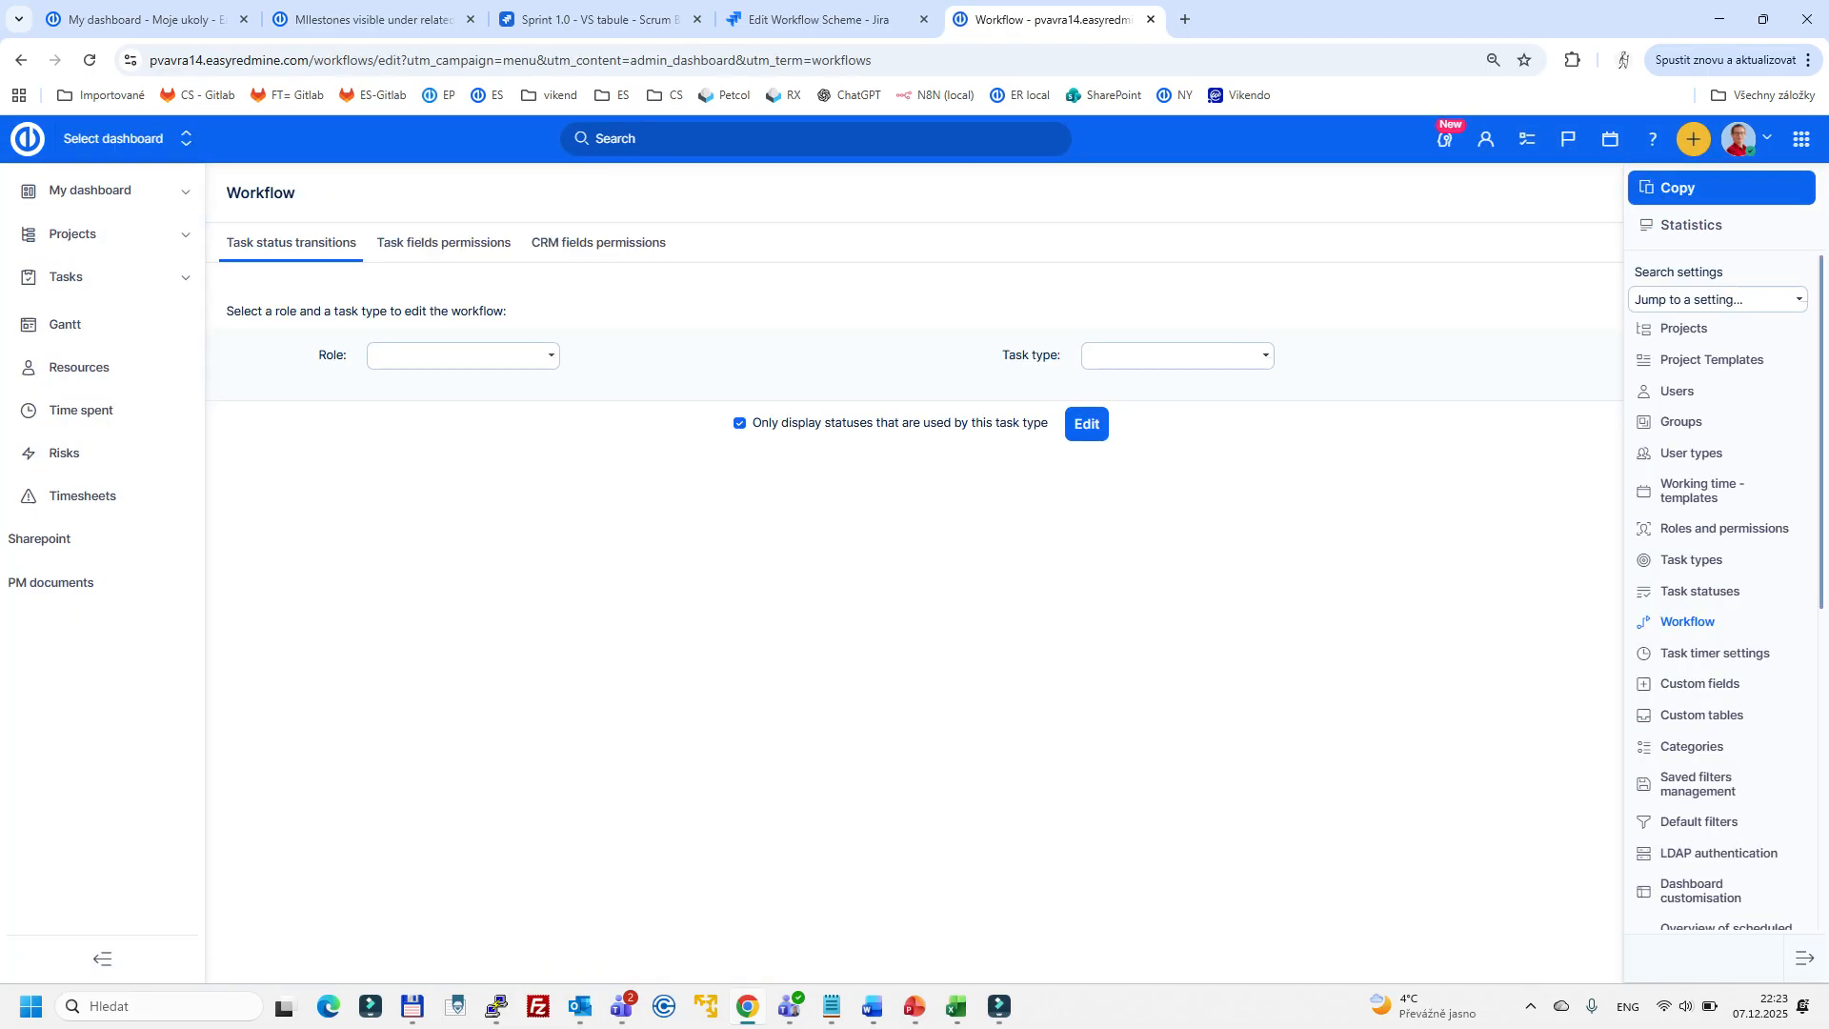
click(463, 355)
click(410, 384)
click(1175, 356)
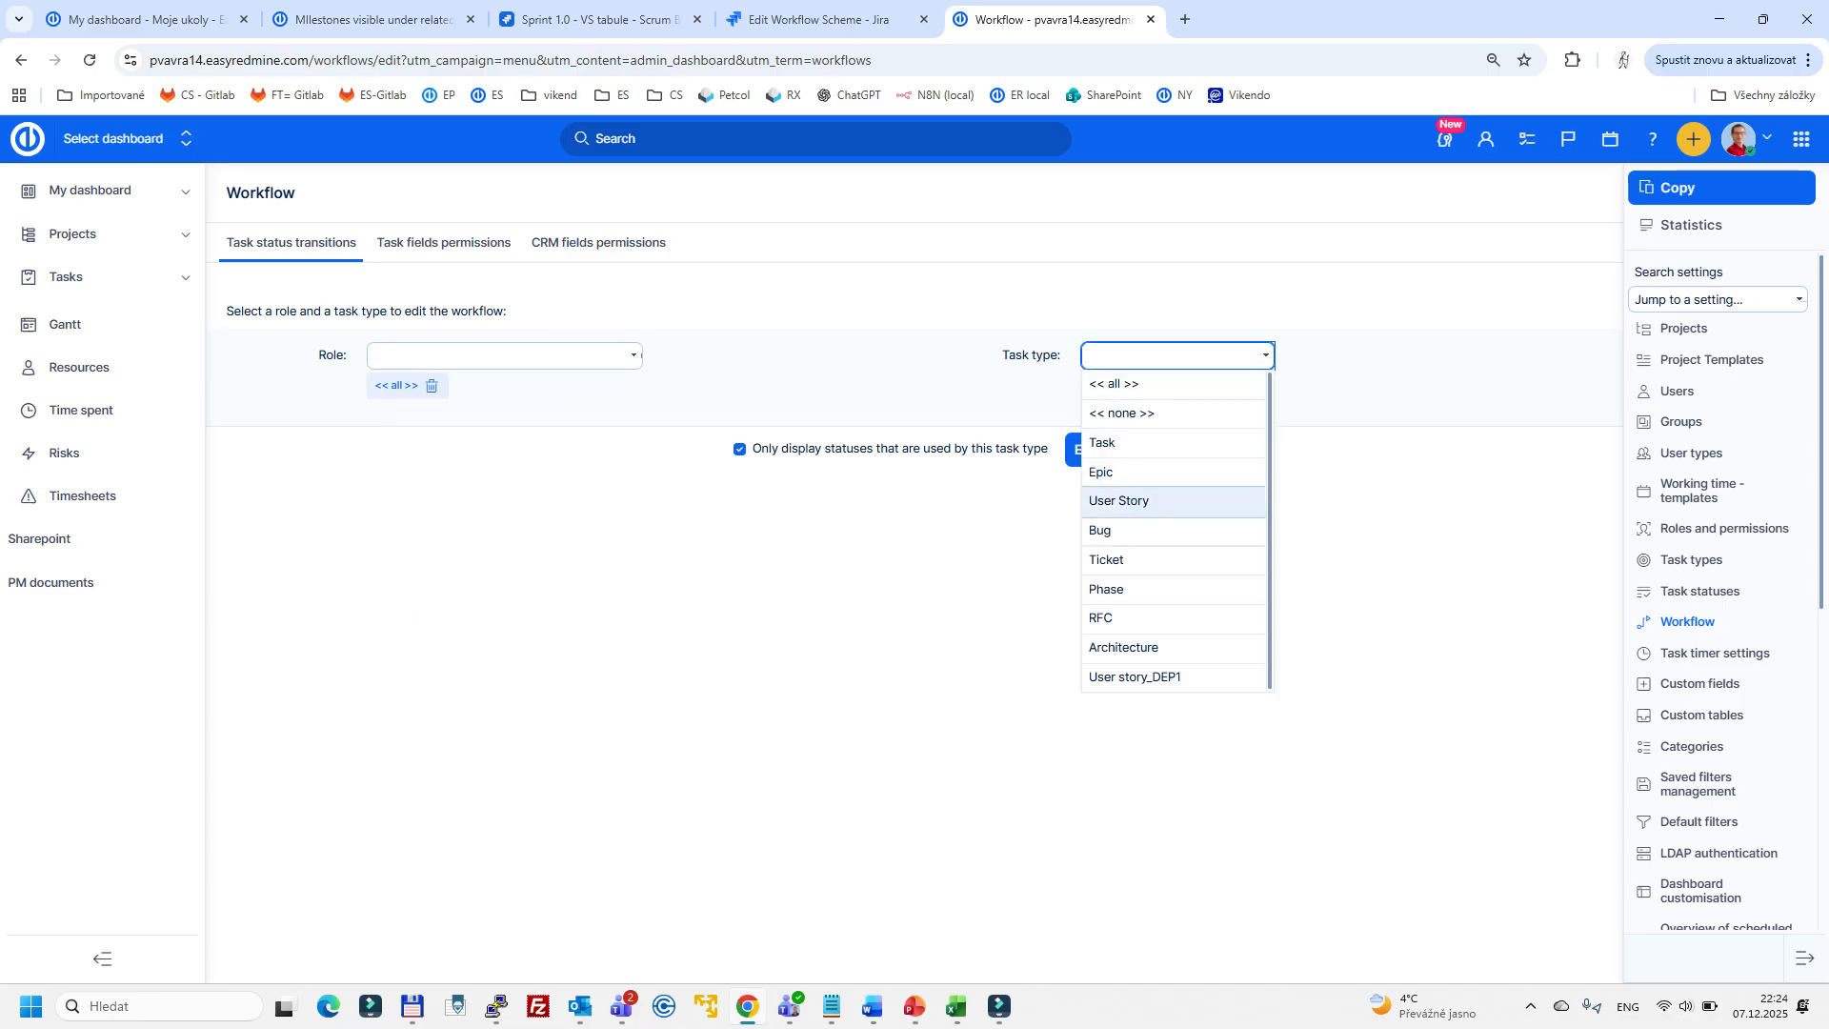
click(1134, 677)
click(1086, 450)
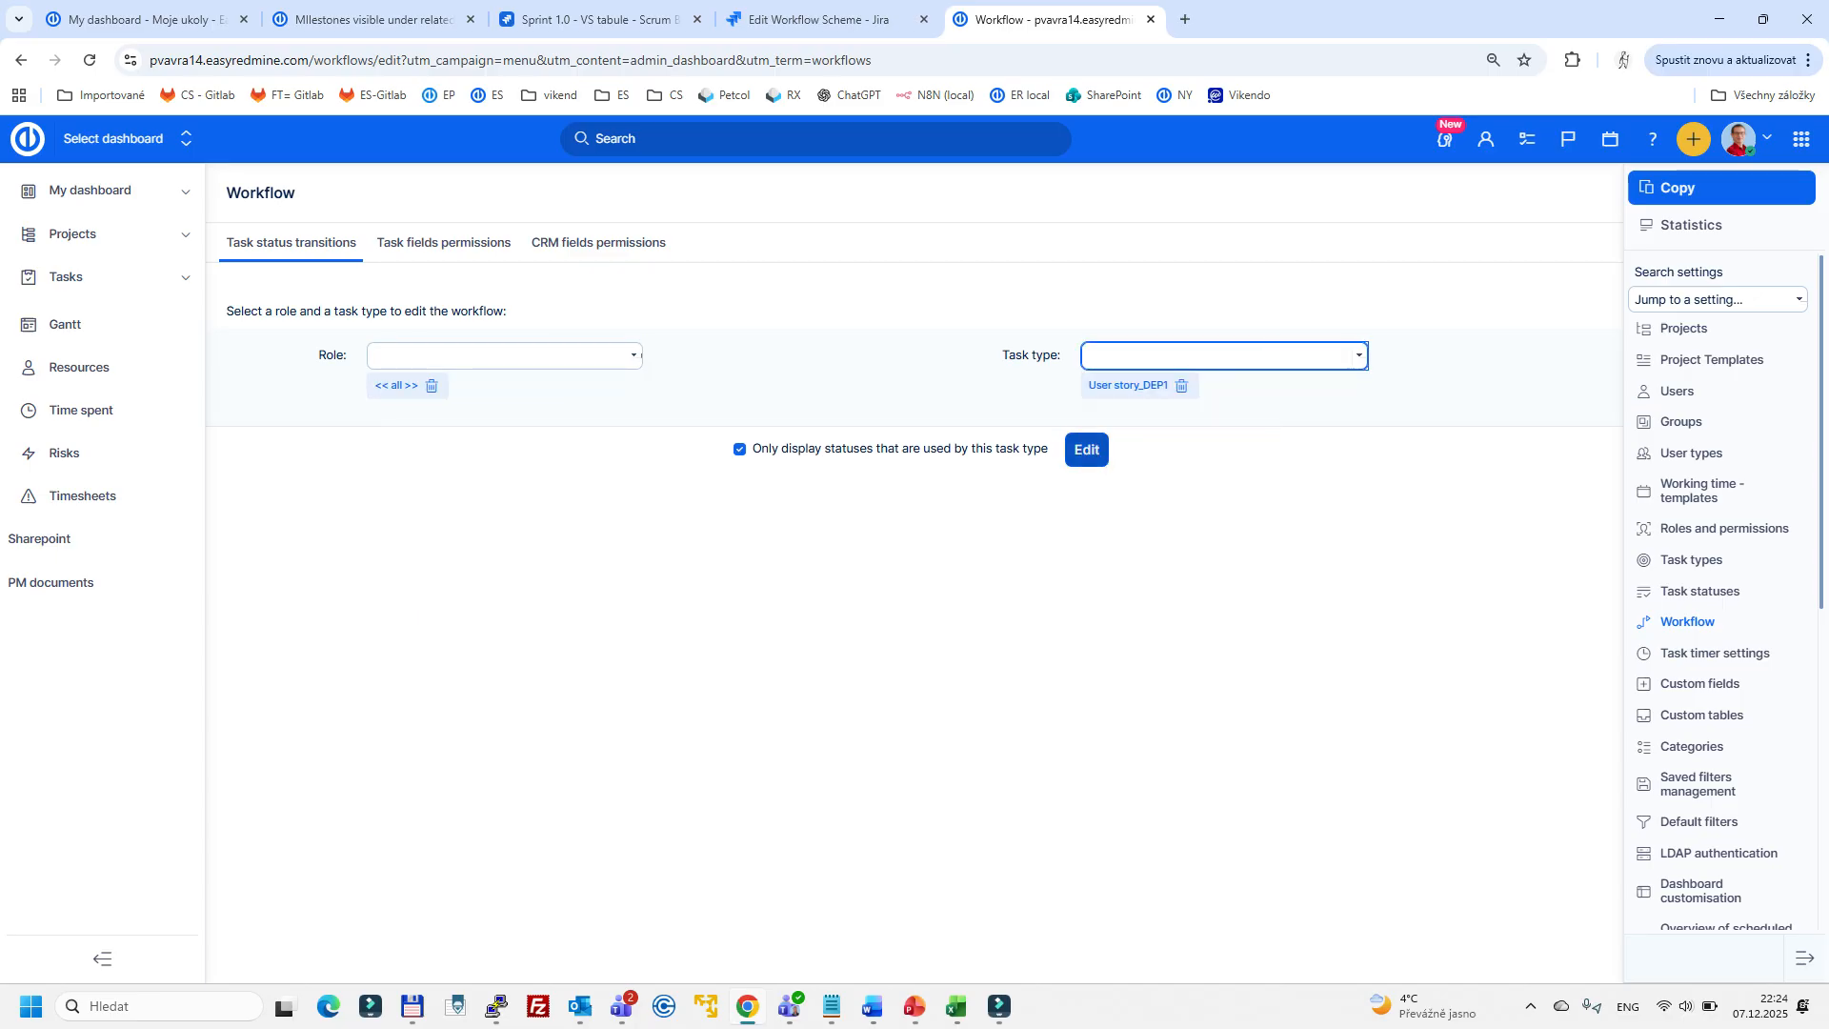
- Allow and save transitions from New task to New, New to Assigned, In progress and Testing, and In progress to Testing and On client
click(438, 603)
click(576, 645)
click(716, 644)
click(854, 645)
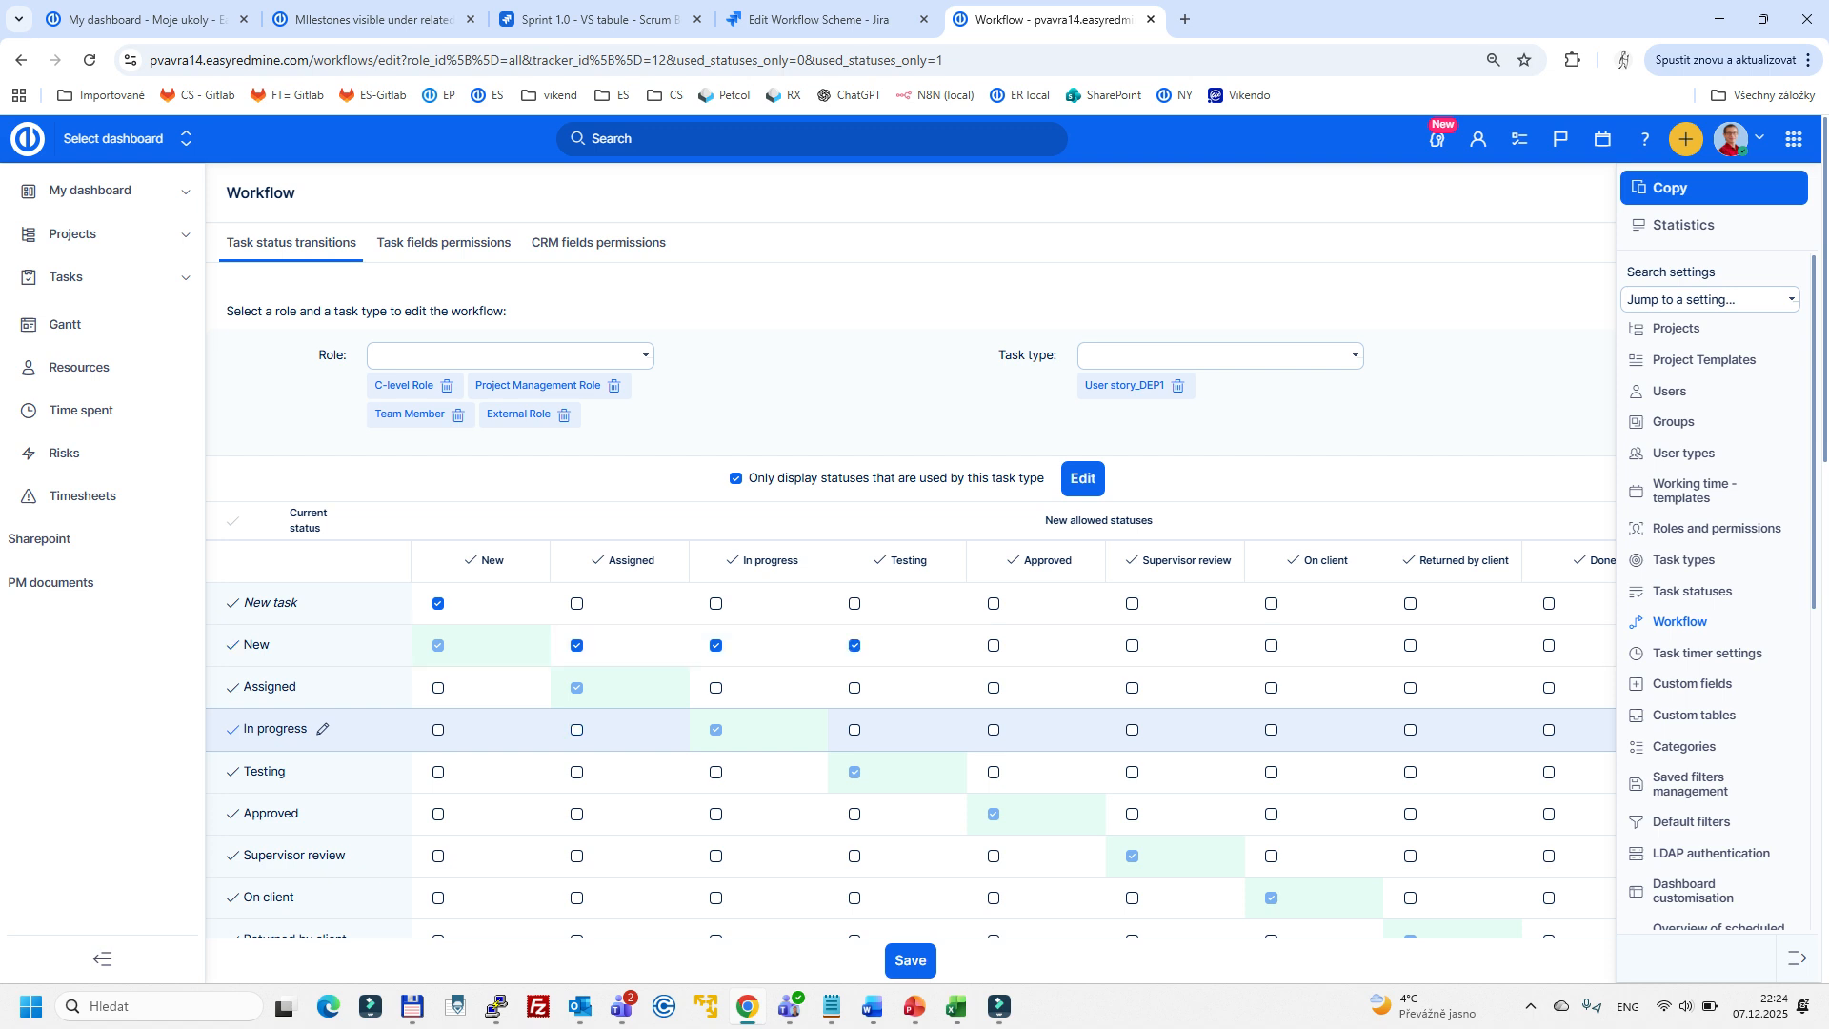
click(854, 729)
click(1271, 730)
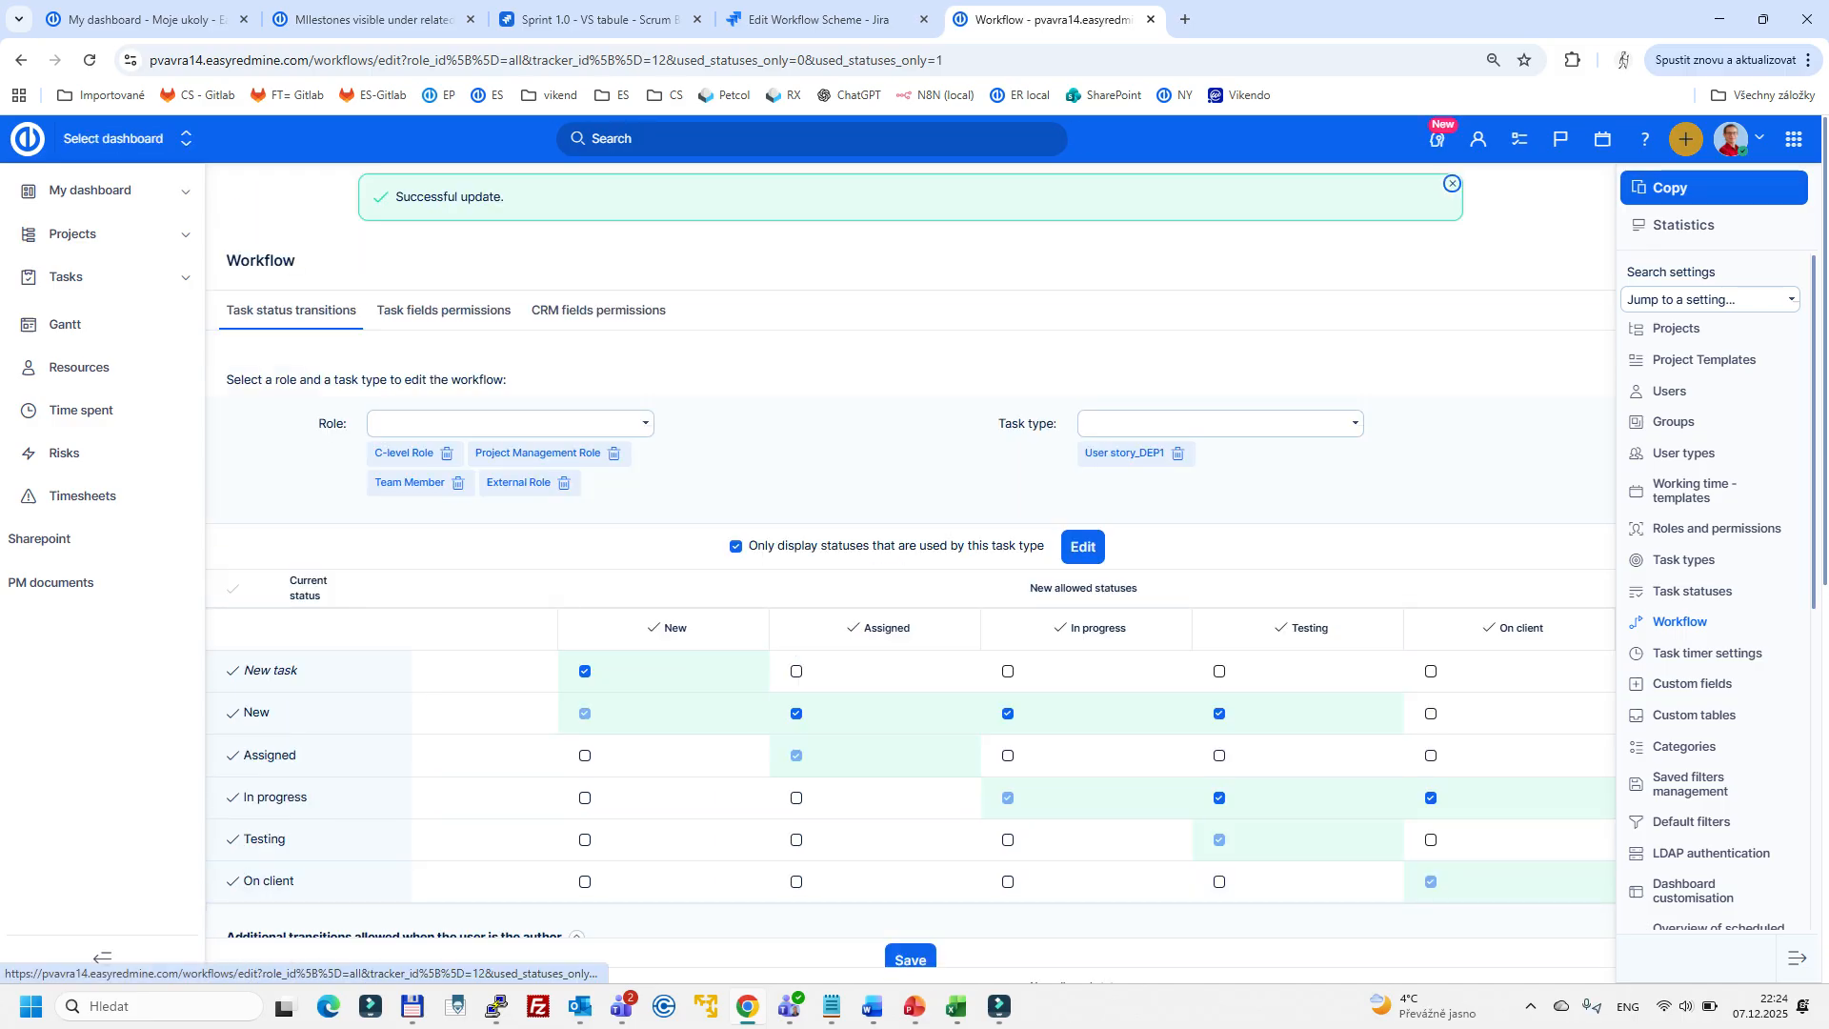
- Start a new custom project and enable User story_DEP1 instead of Task as its task type
click(1685, 139)
click(1596, 191)
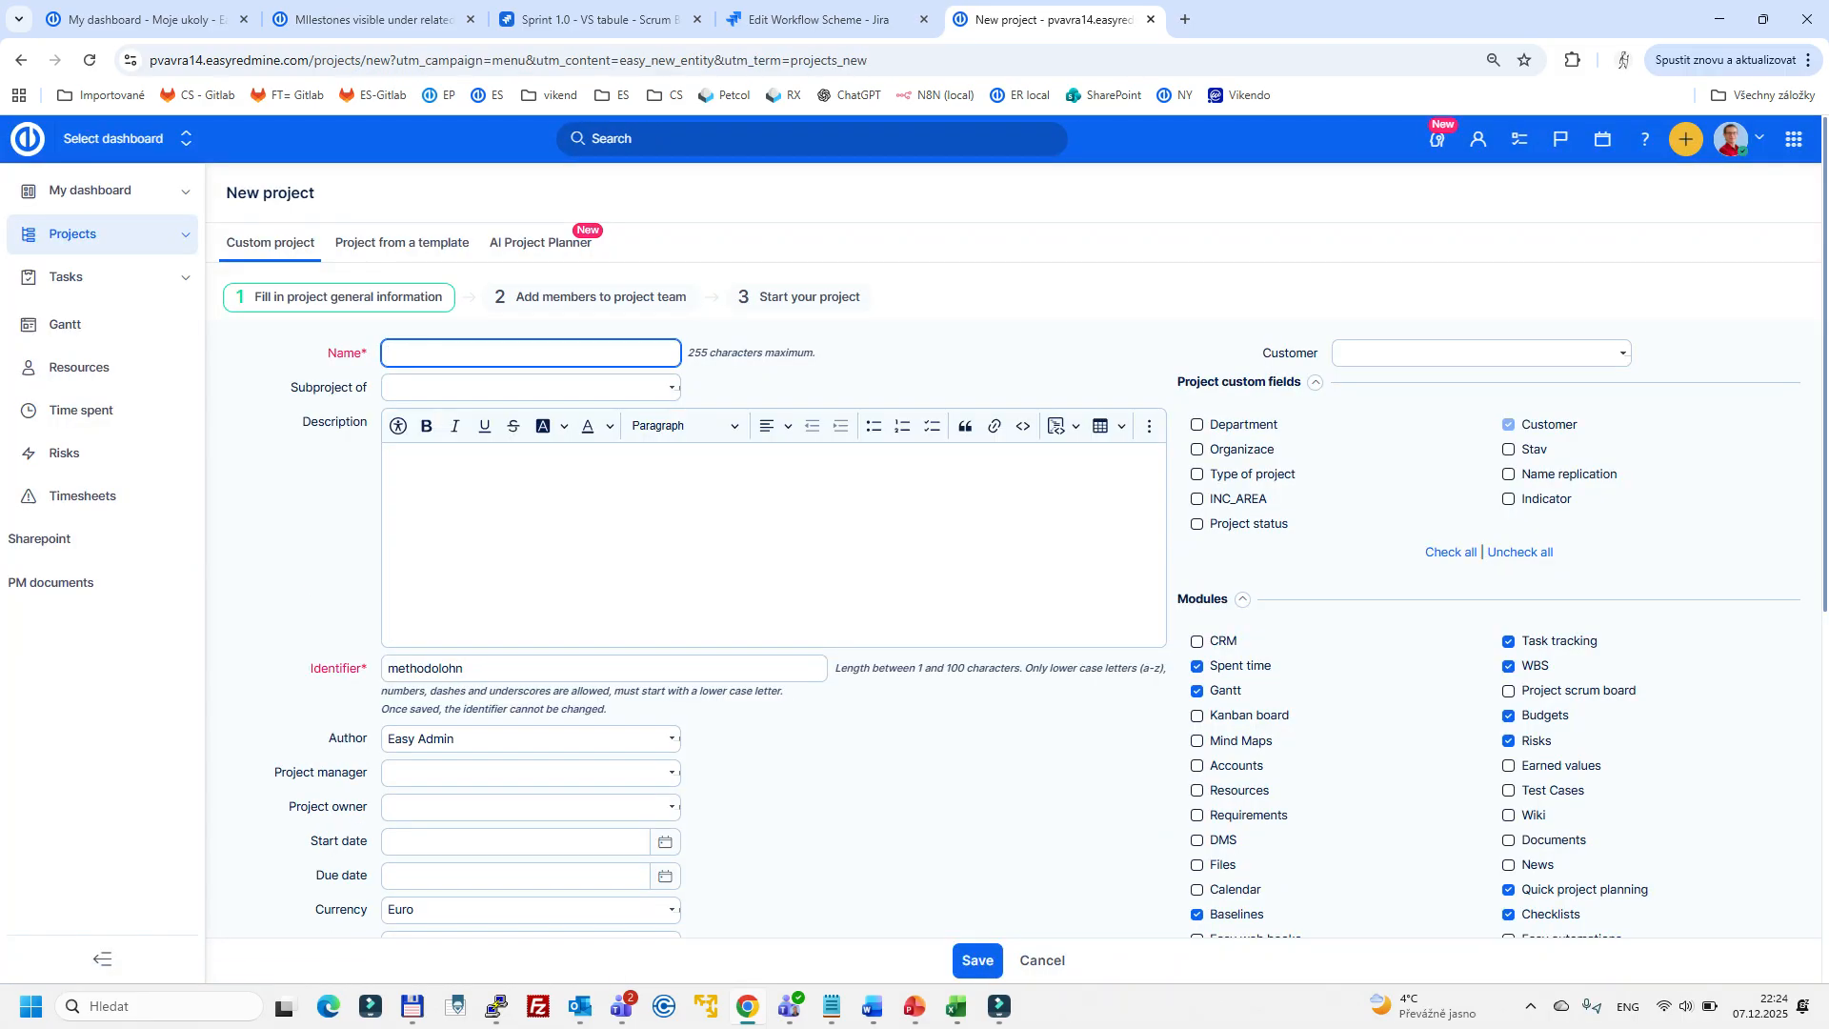
scroll(1013, 580, down, 6)
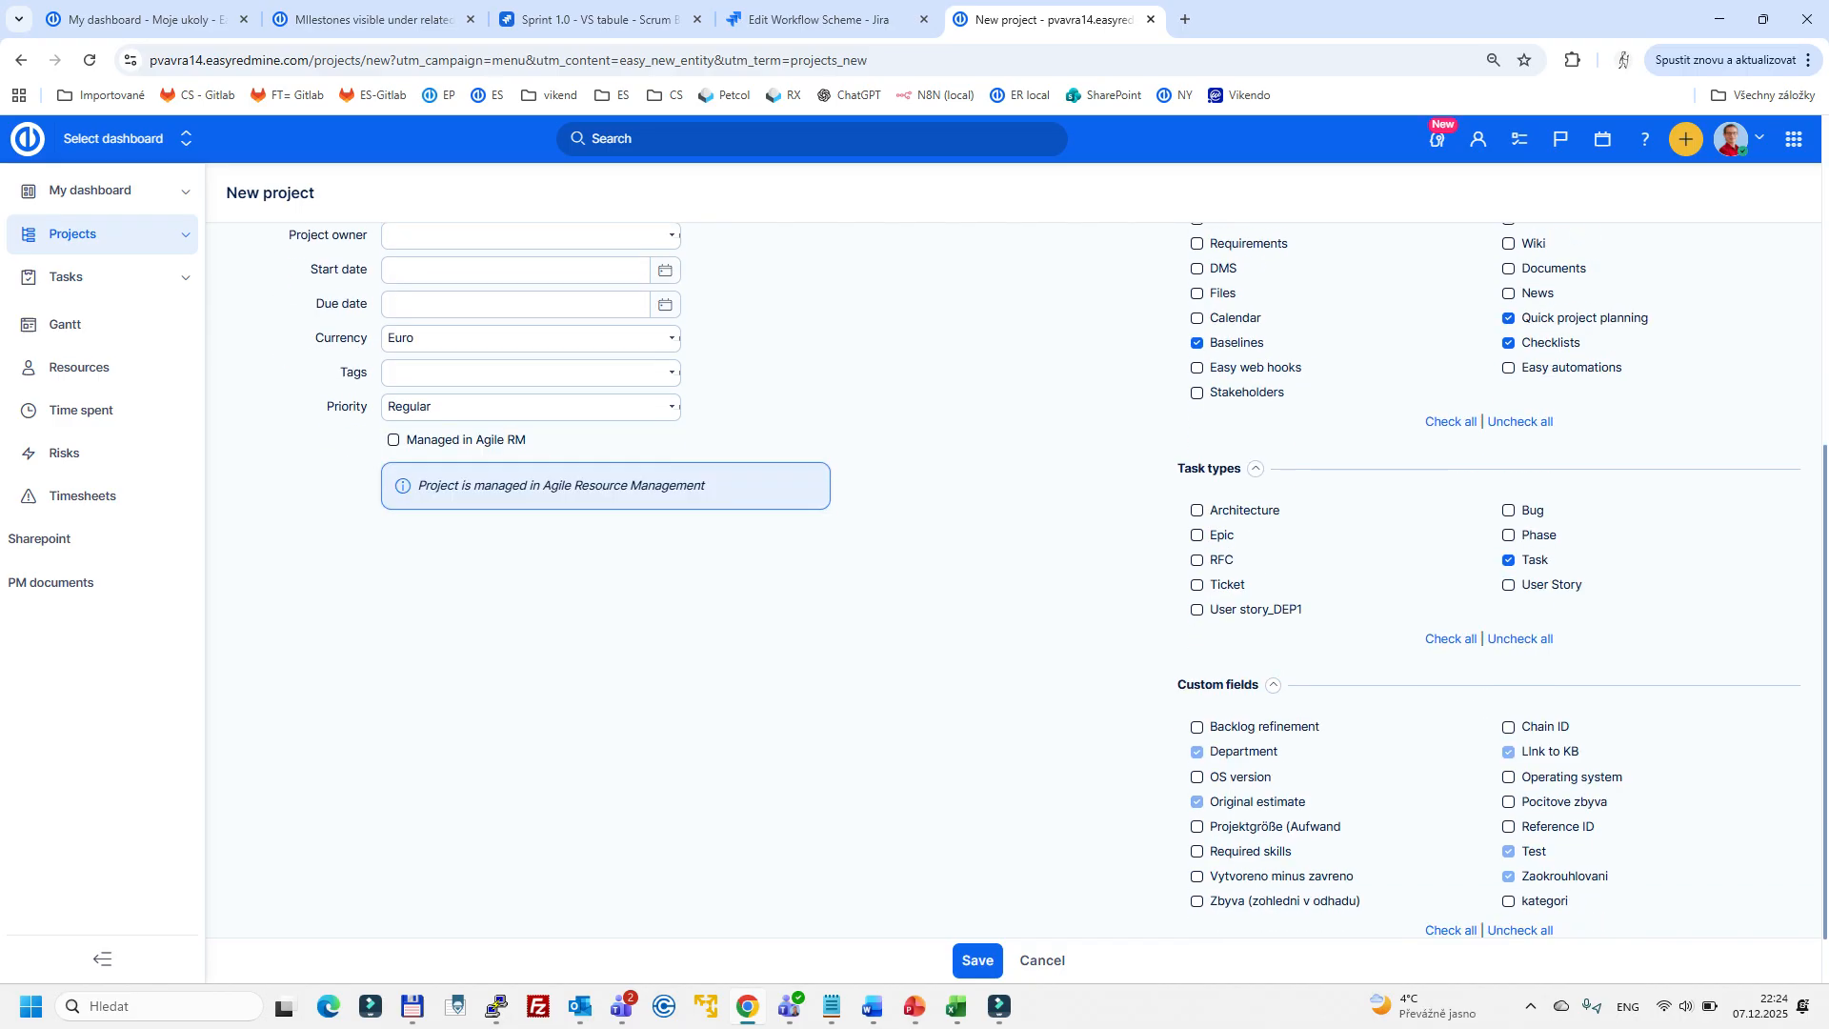
click(1507, 560)
click(1196, 610)
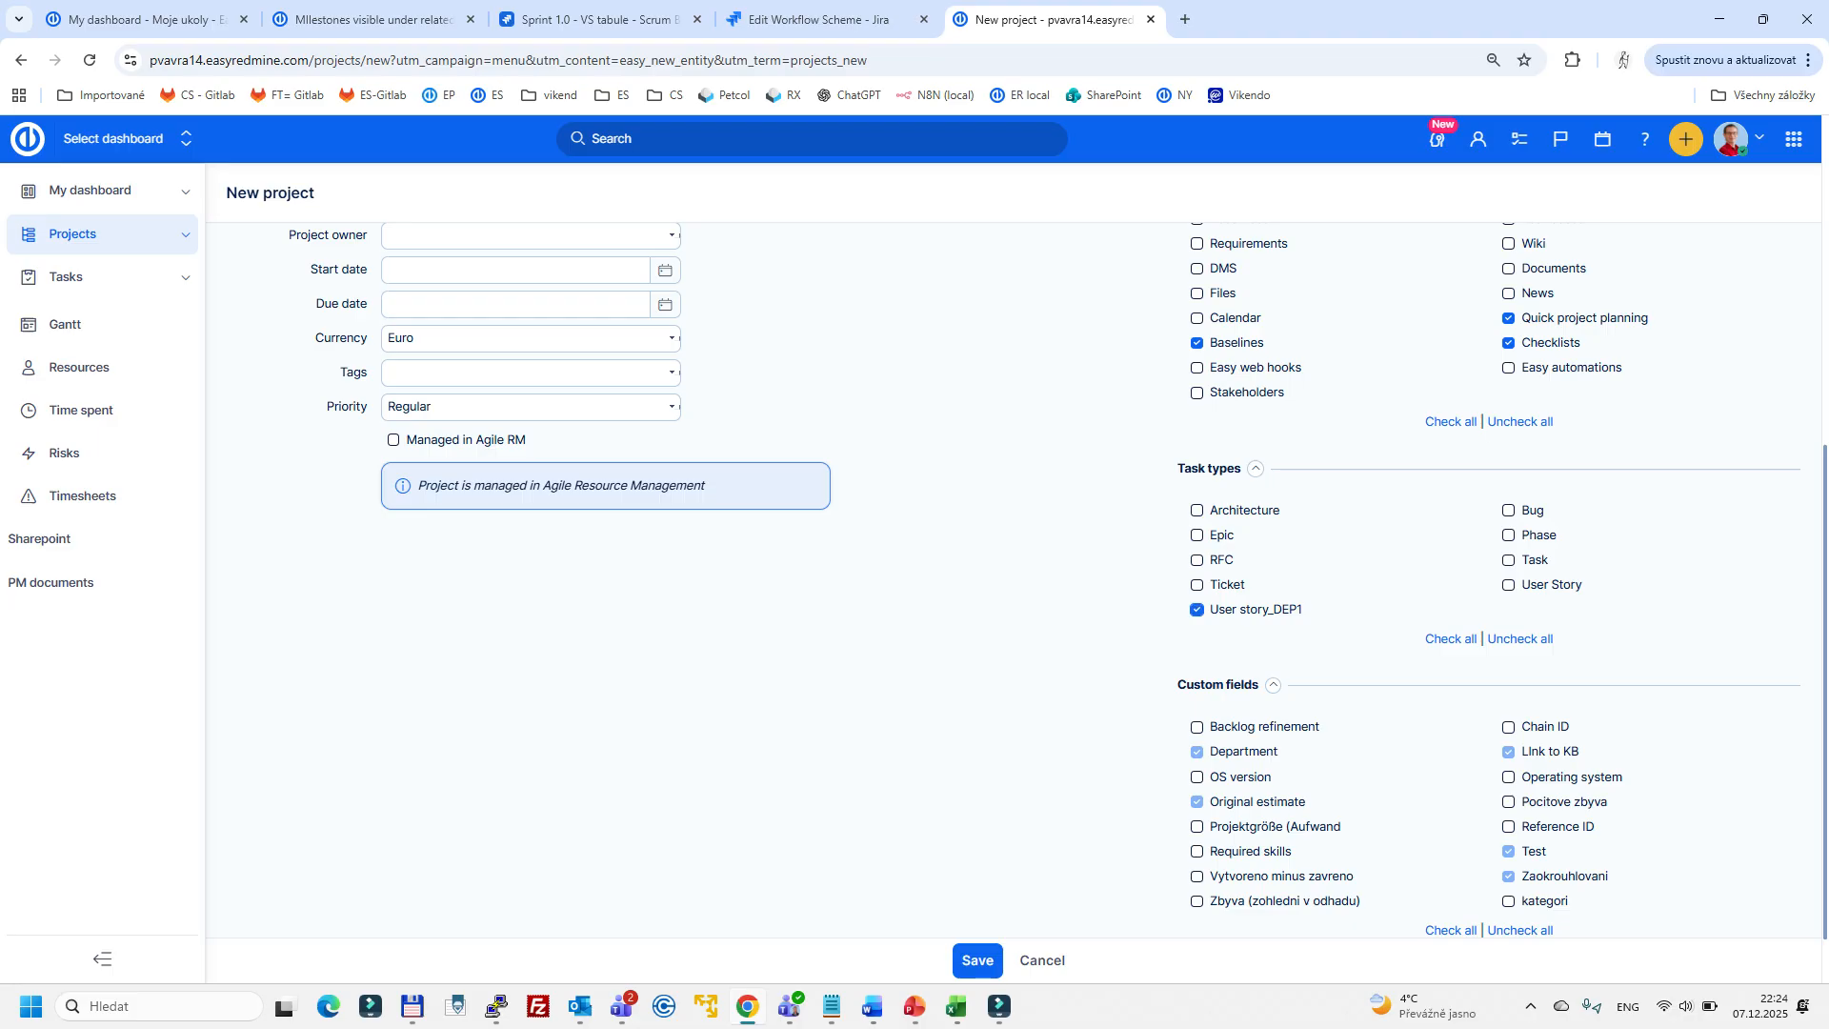